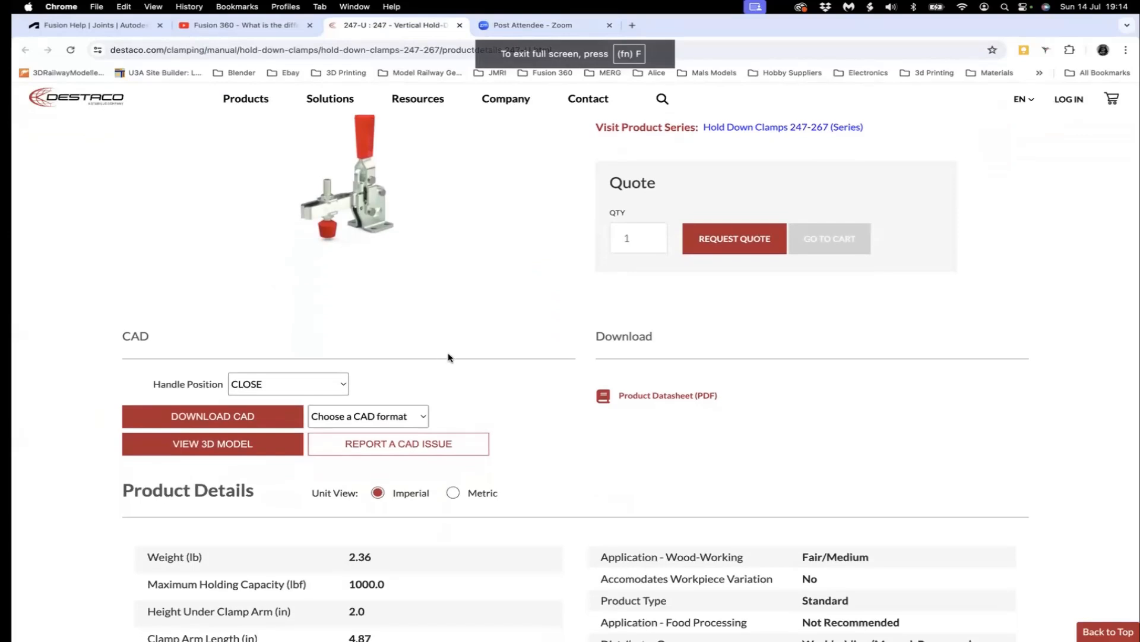
Step: Check the clamp's CAD download formats, switch to Fusion and select the destaco_247-U.stp file
click(419, 416)
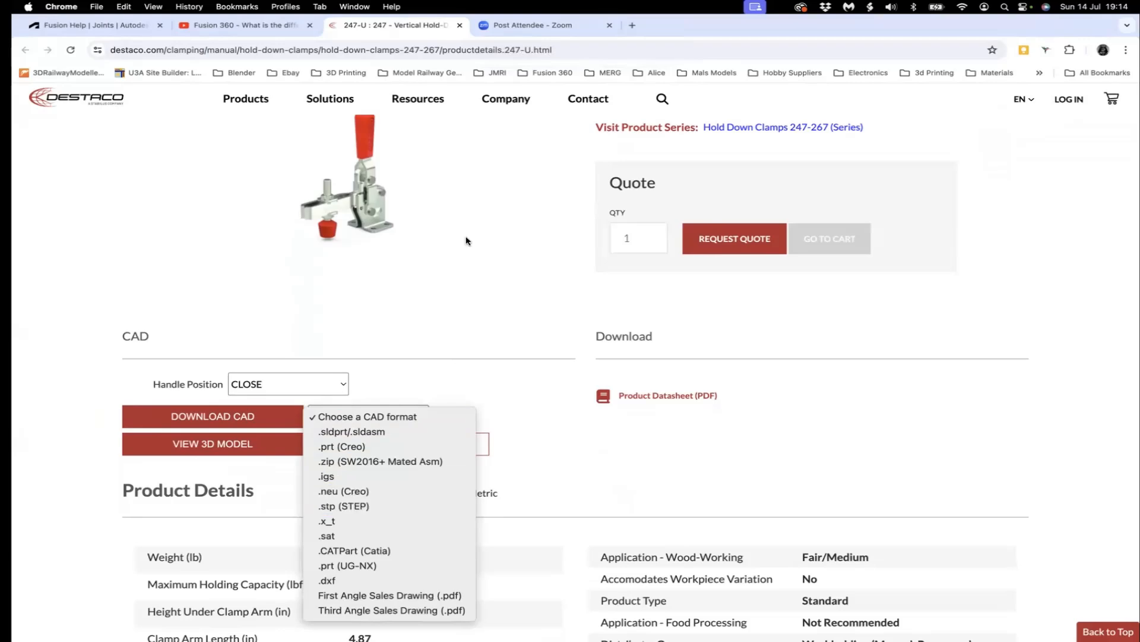
key(ctrl+Up)
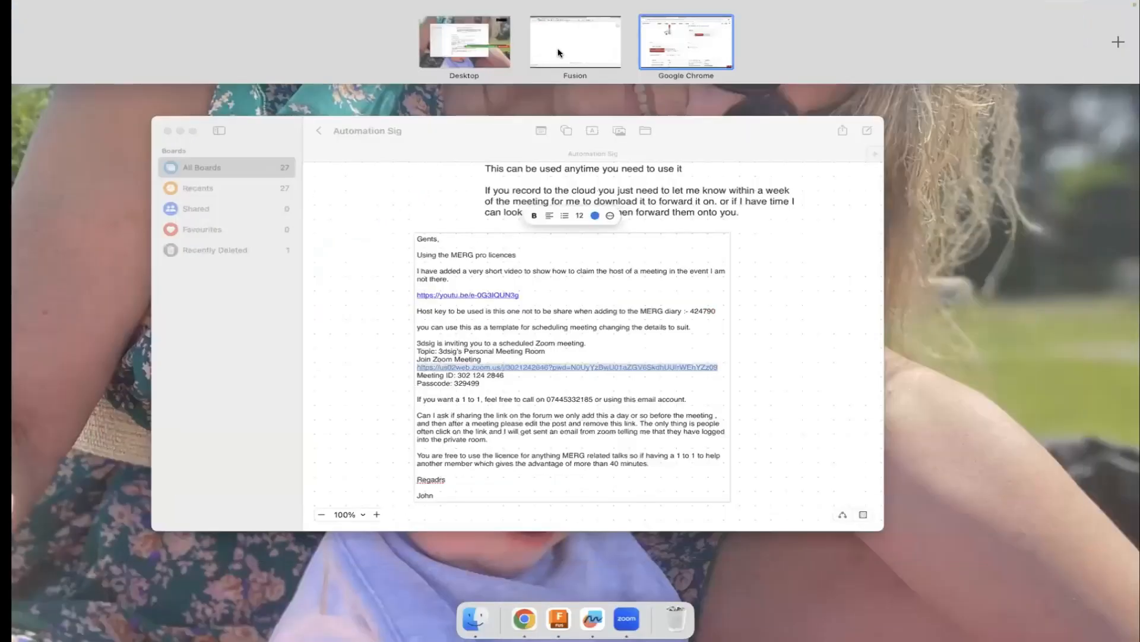
click(558, 51)
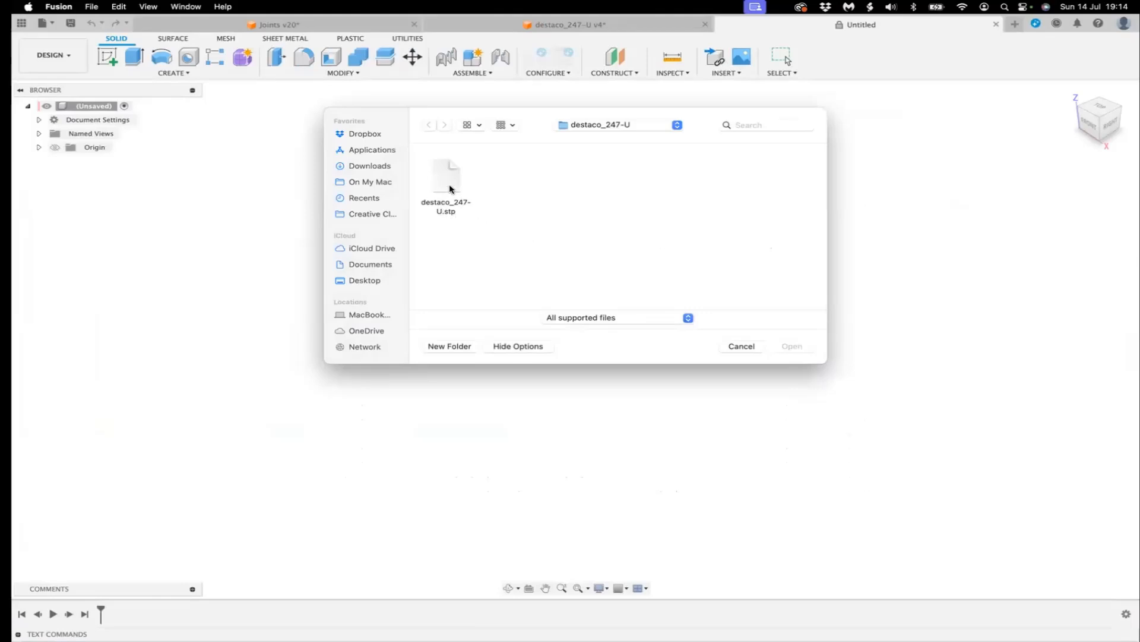
click(450, 189)
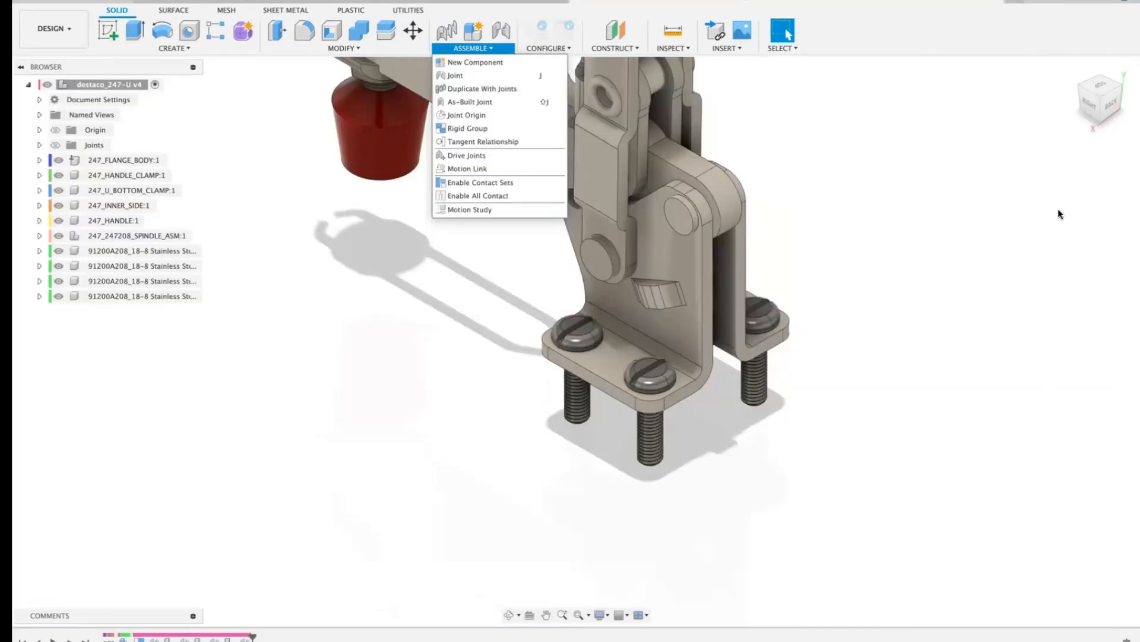
Step: Join the red handle to the handle clamp with a rigid as-built joint, test it by moving the handle and revert the position
click(1072, 69)
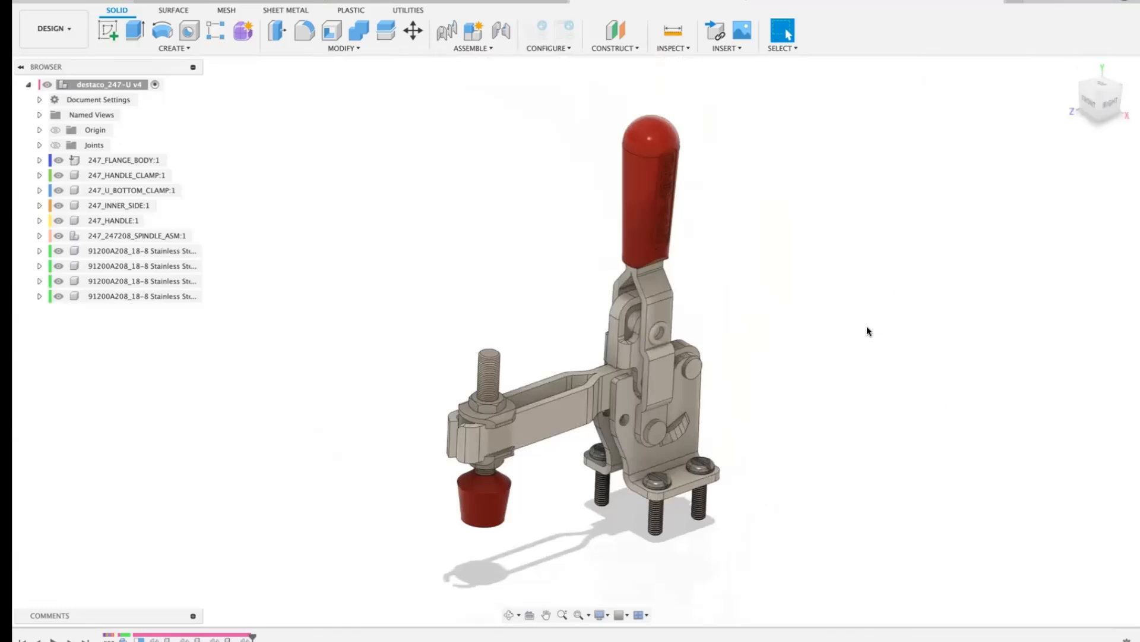
click(484, 49)
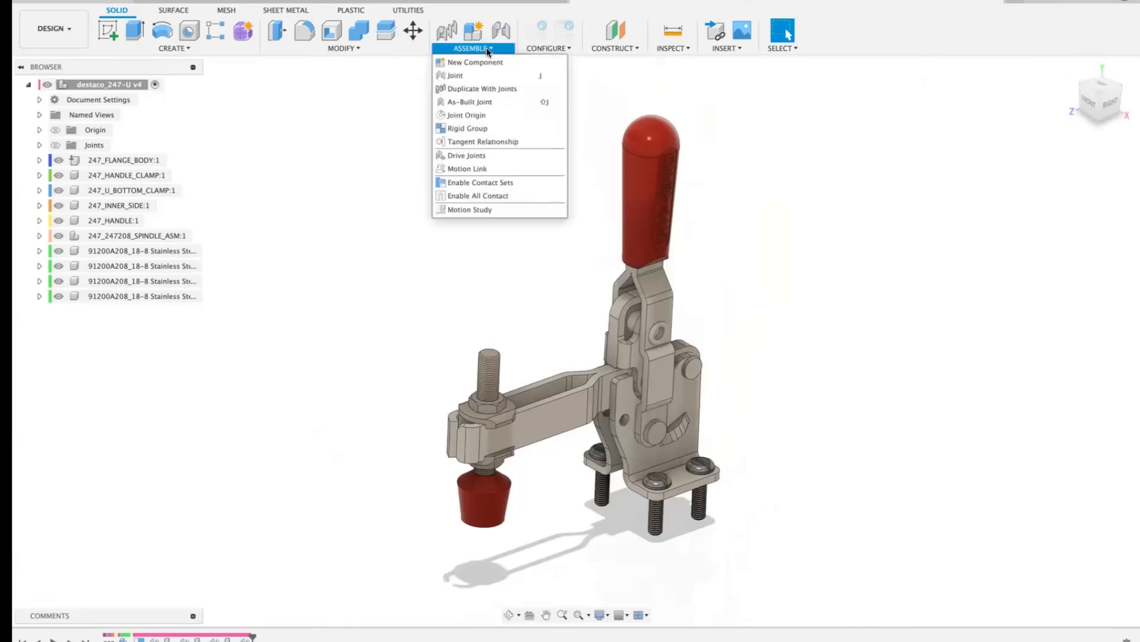
click(486, 101)
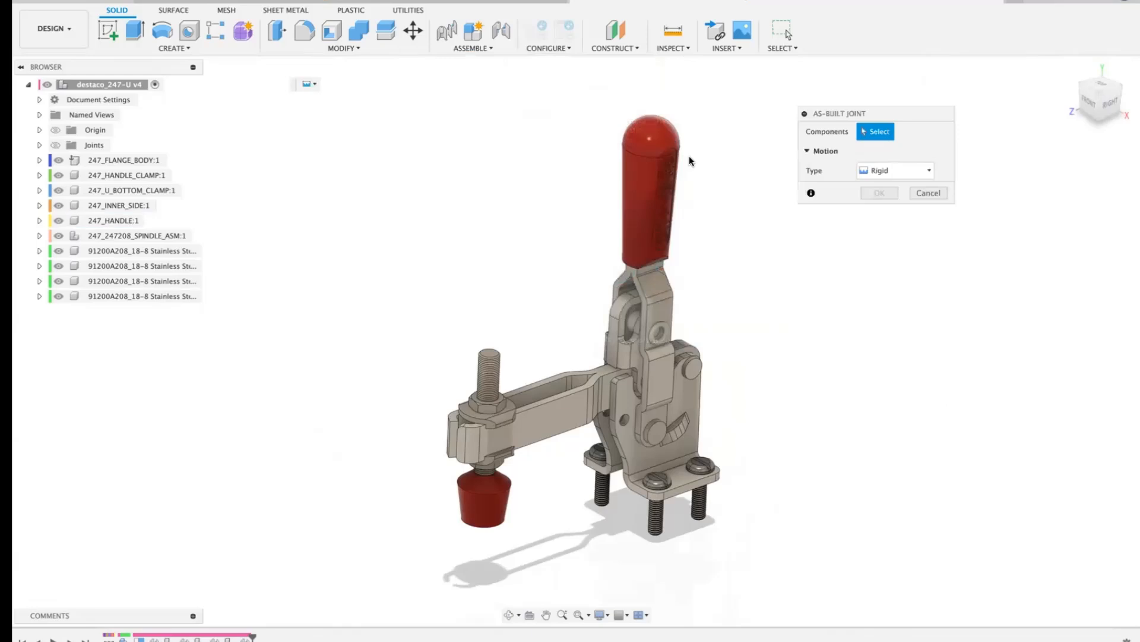
click(641, 172)
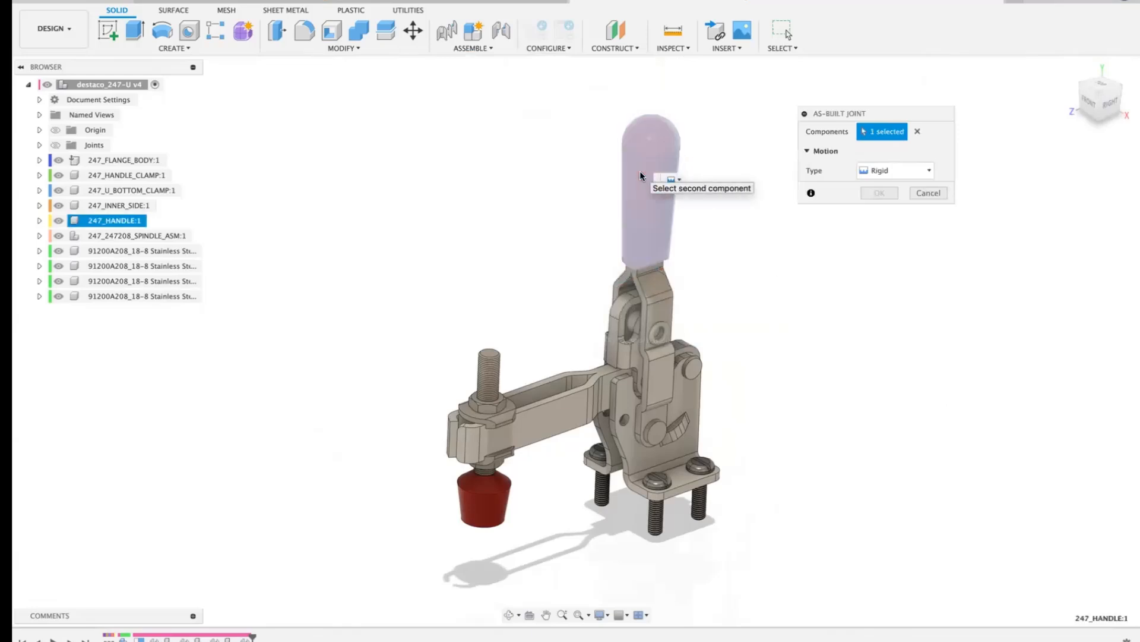
click(658, 280)
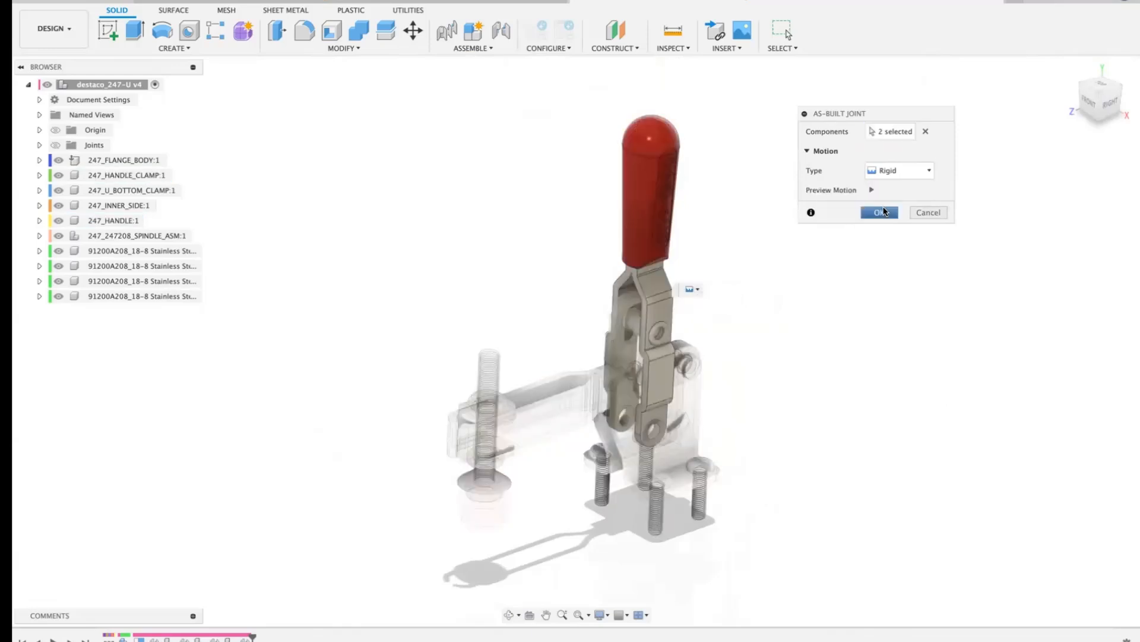
click(880, 212)
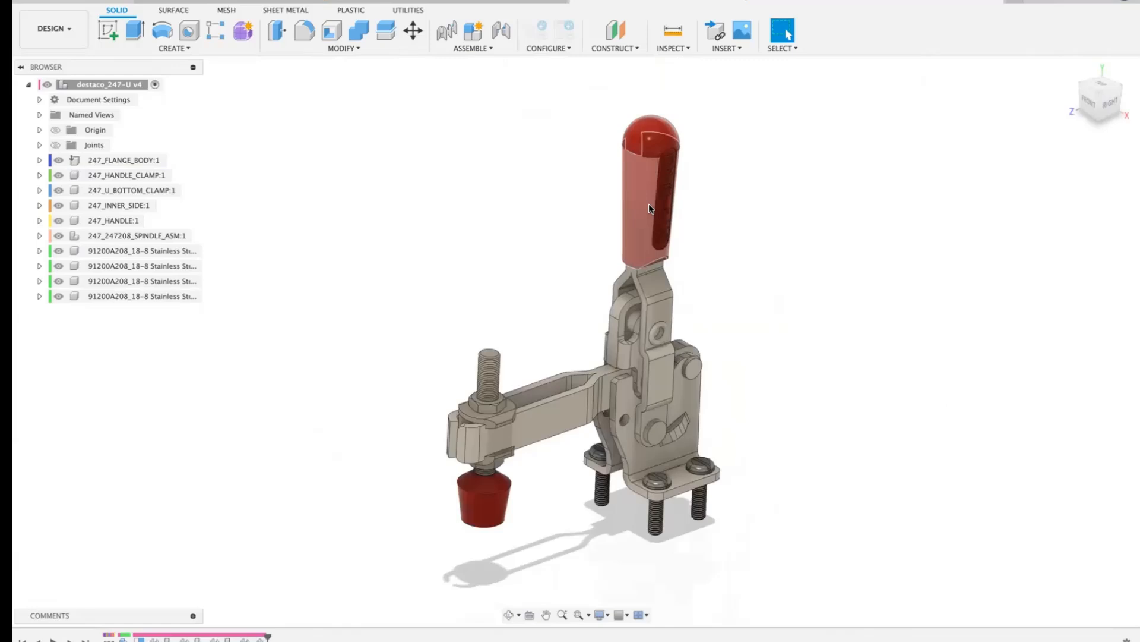
drag(648, 203, 880, 191)
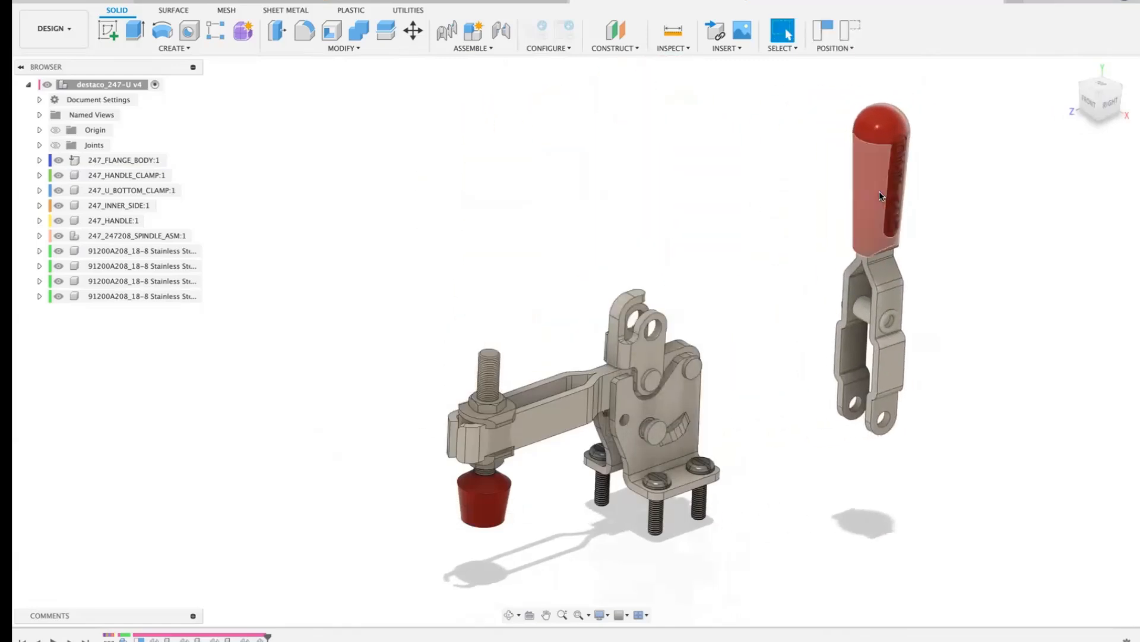
click(846, 32)
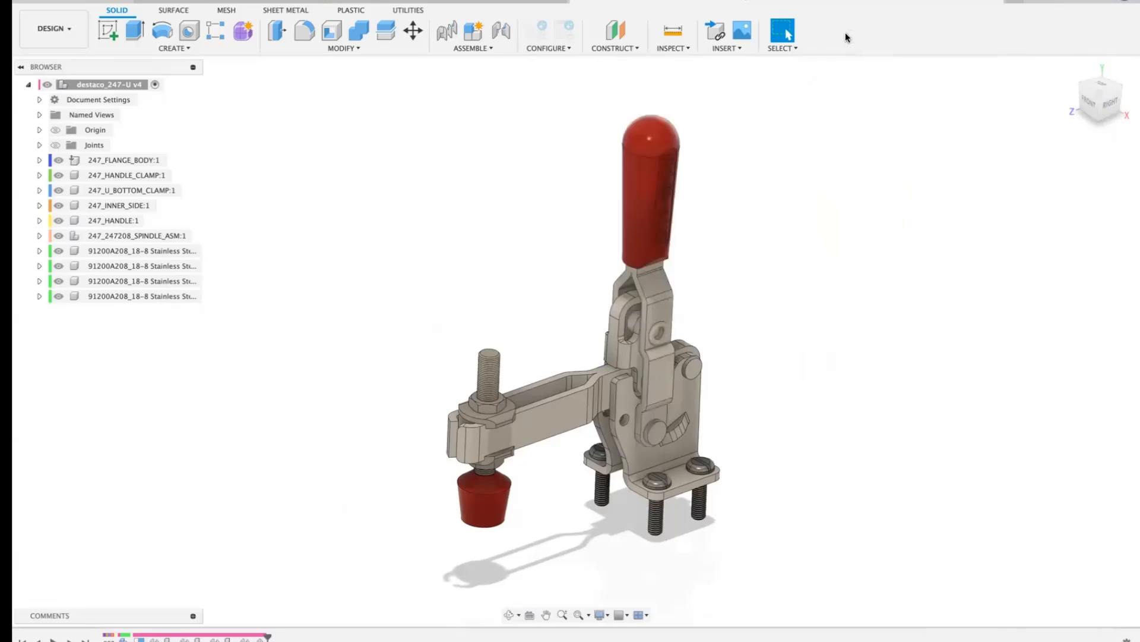
Step: Add a revolute as-built joint between the handle clamp and flange body at the lower pivot pin, test the swing and revert the position
click(472, 48)
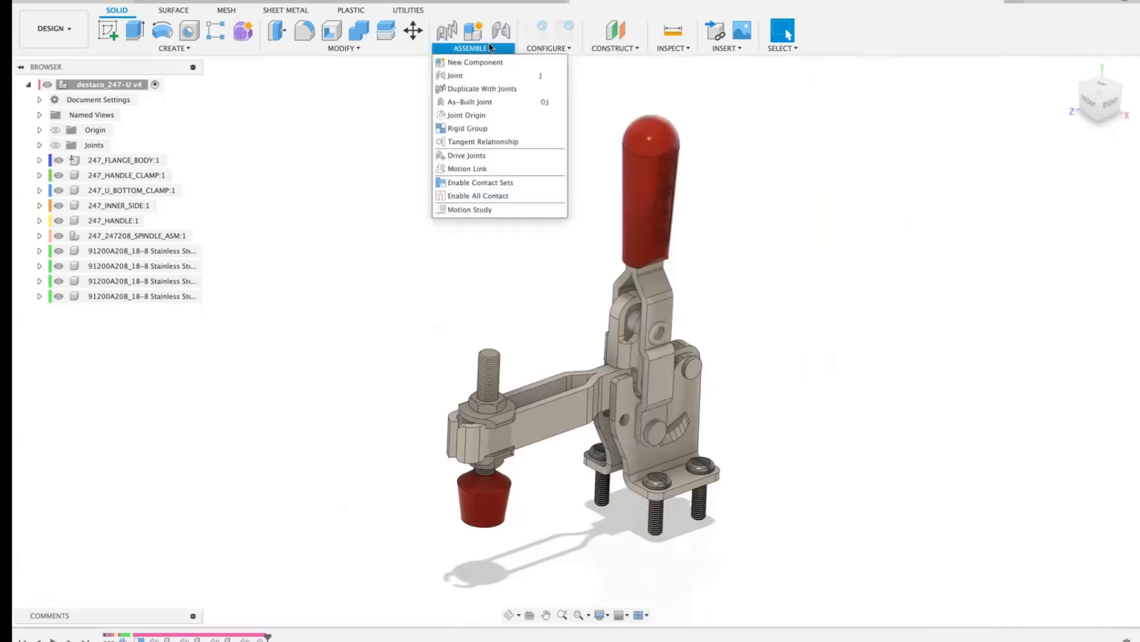
click(489, 101)
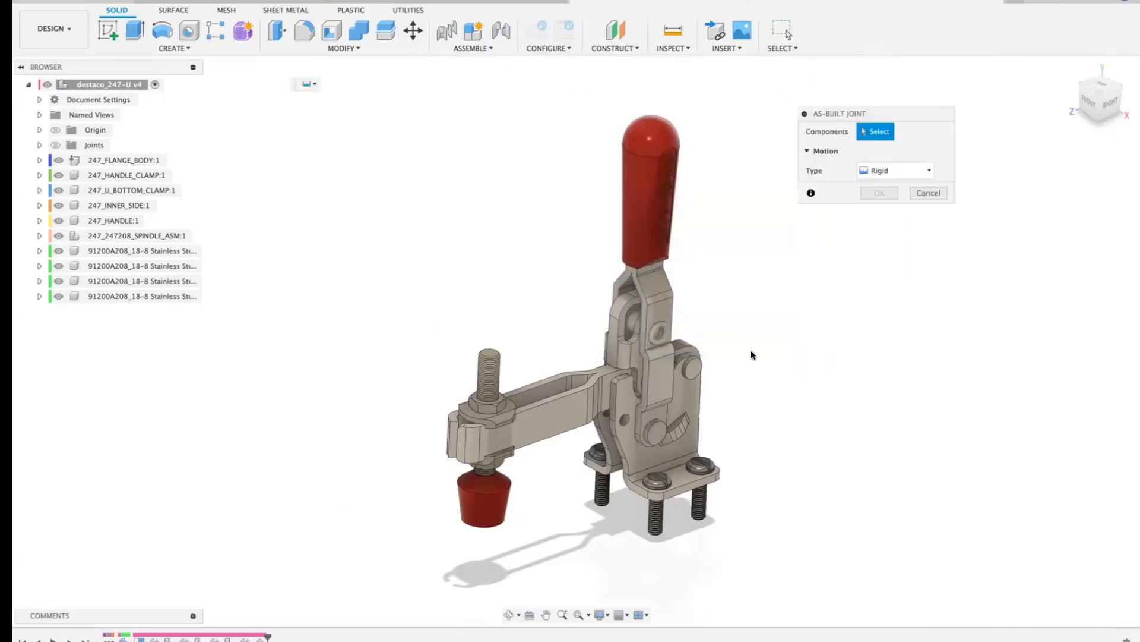
click(658, 367)
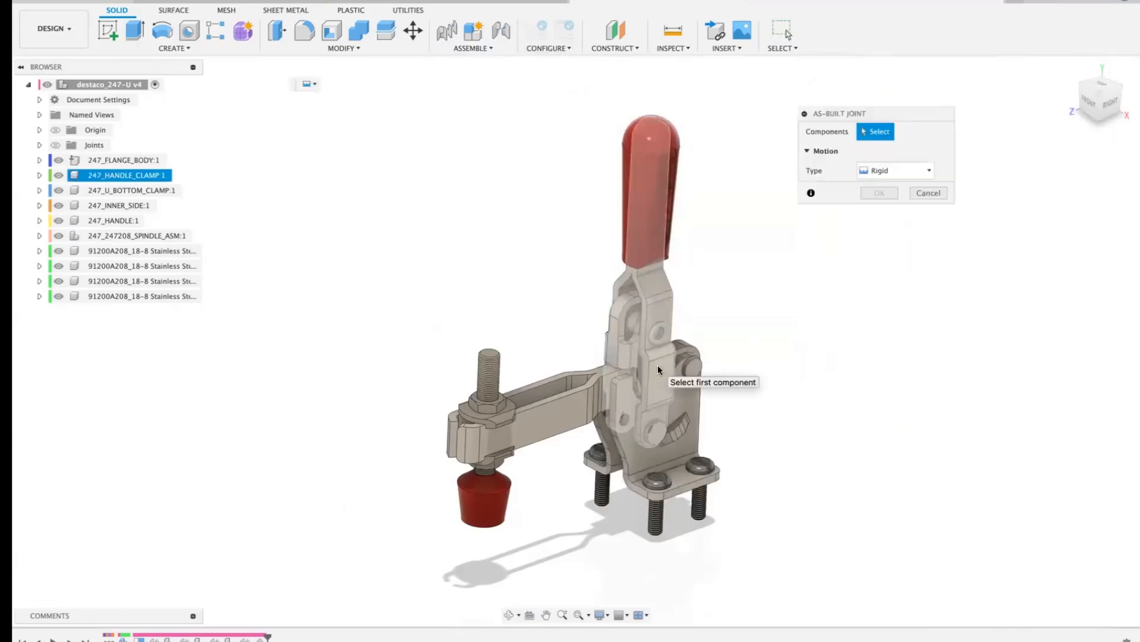
click(692, 401)
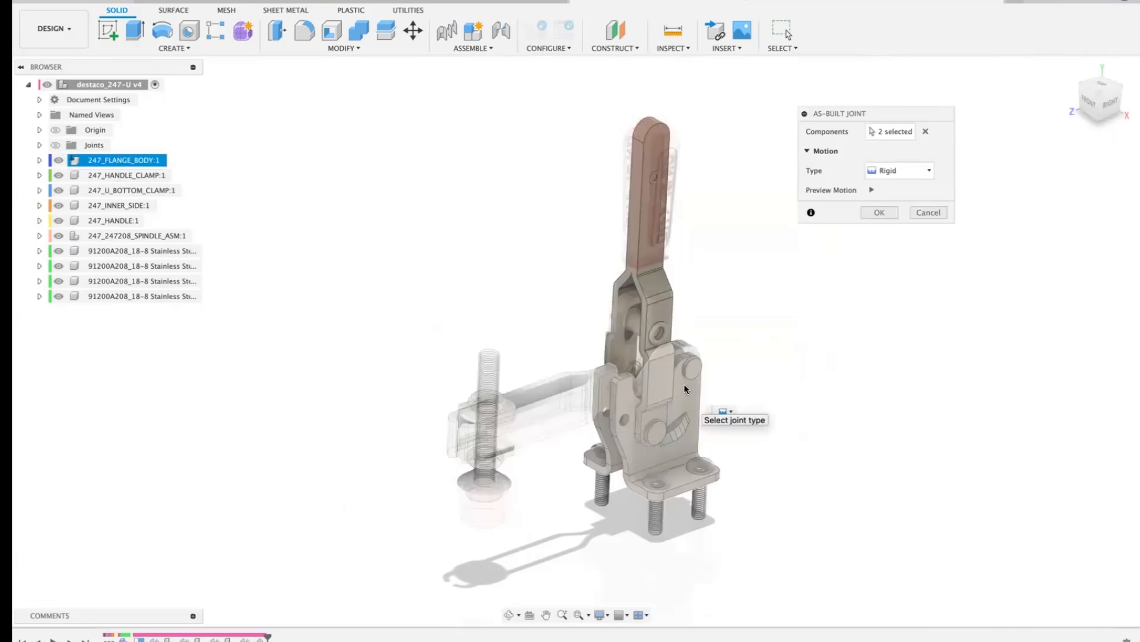
click(911, 177)
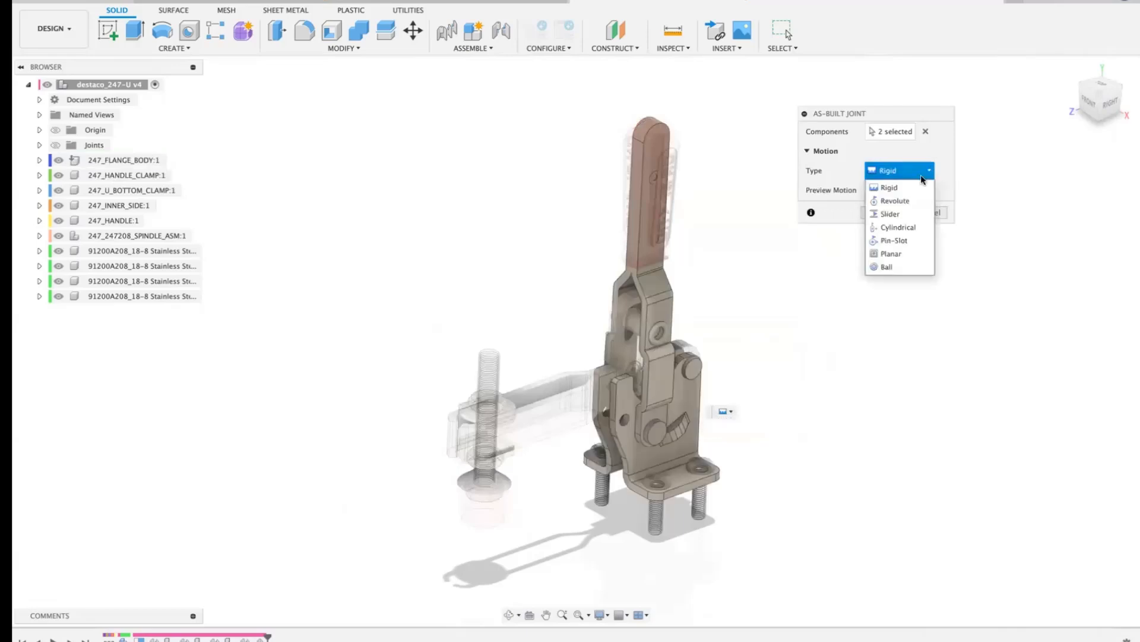
click(898, 198)
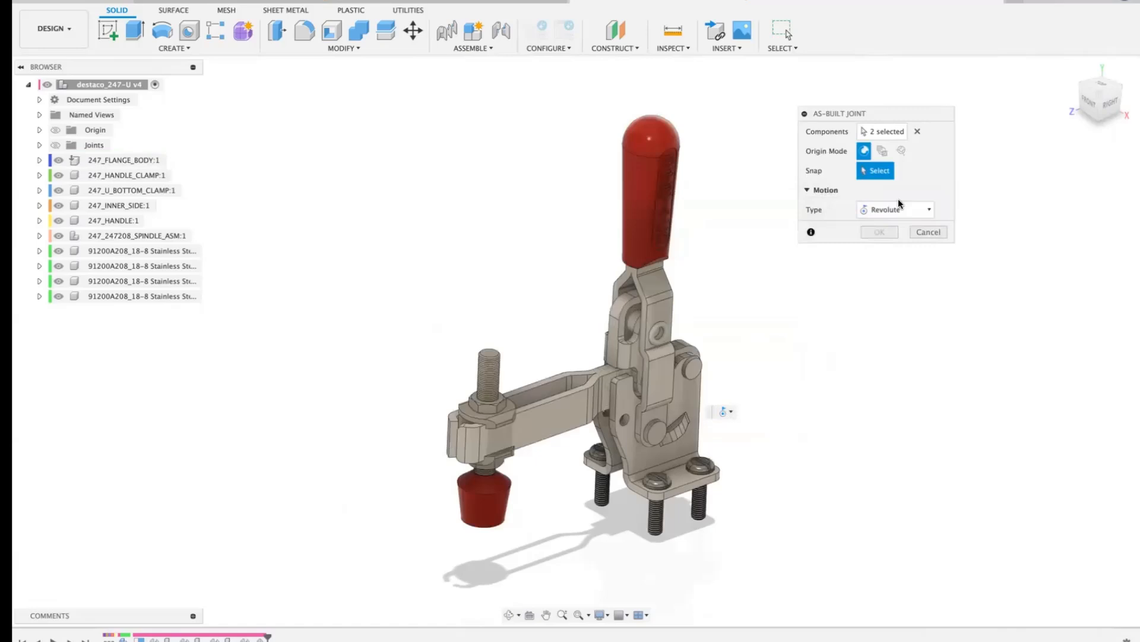
click(658, 425)
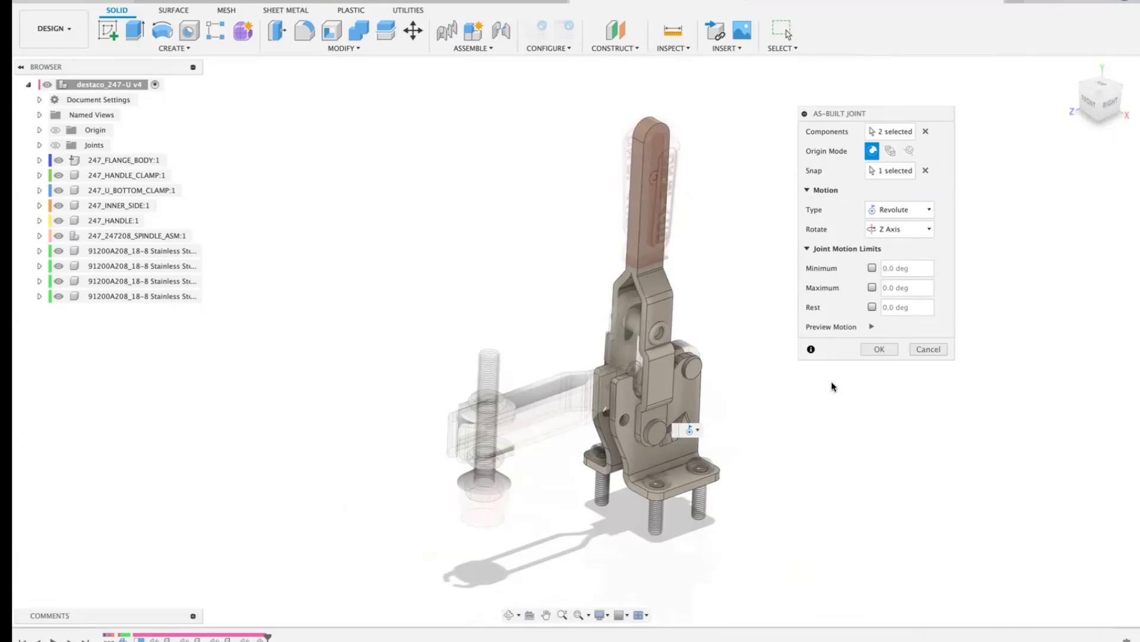
click(879, 348)
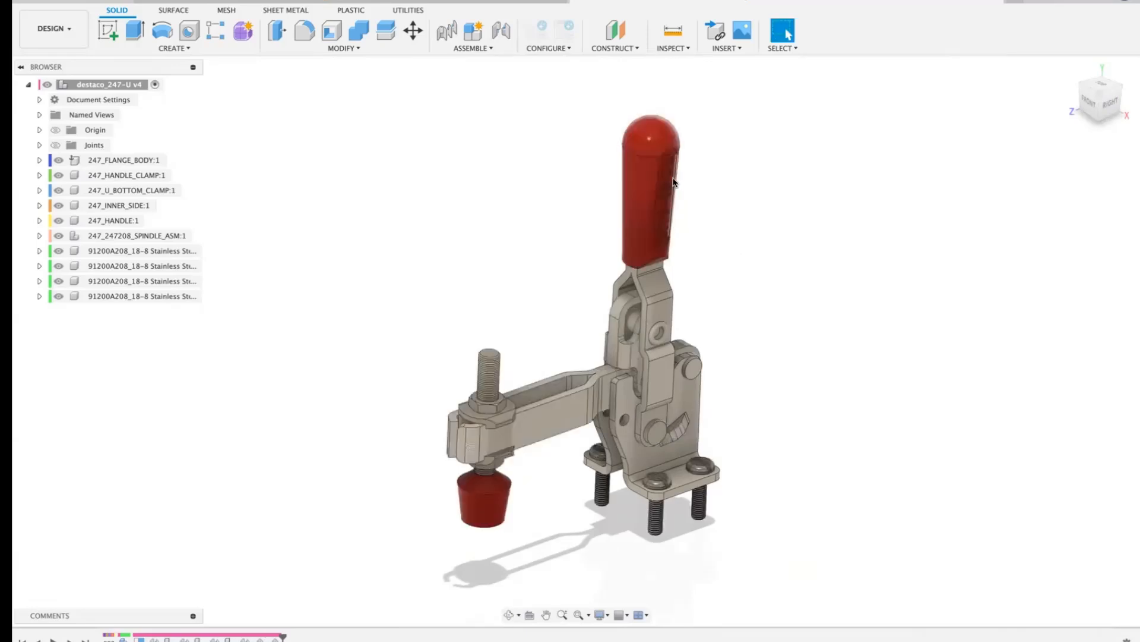
drag(648, 159, 747, 297)
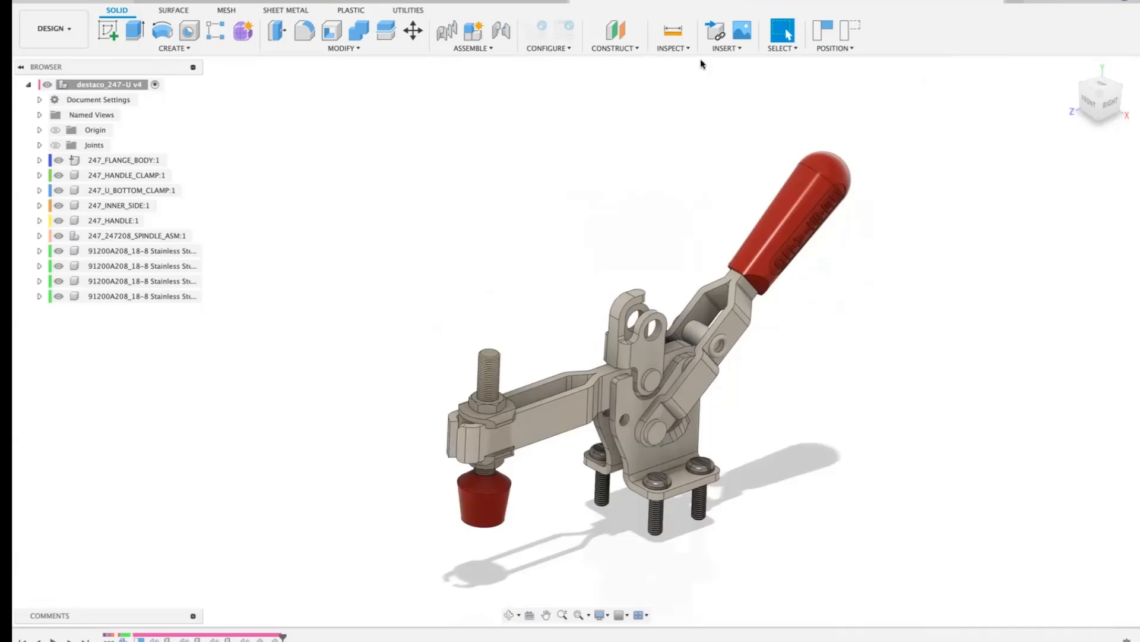
click(853, 29)
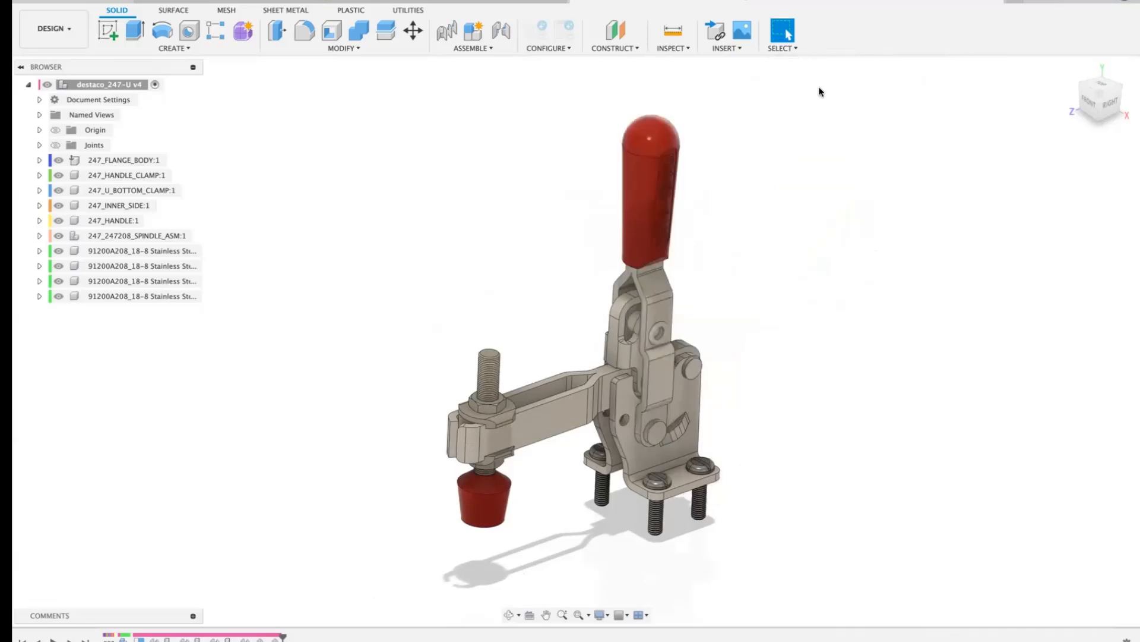
Step: Pull the spindle bolt, nut and upper washer off the arm, highlight the spindle assembly they belong to and revert their positions
drag(491, 378, 344, 261)
drag(488, 402, 482, 240)
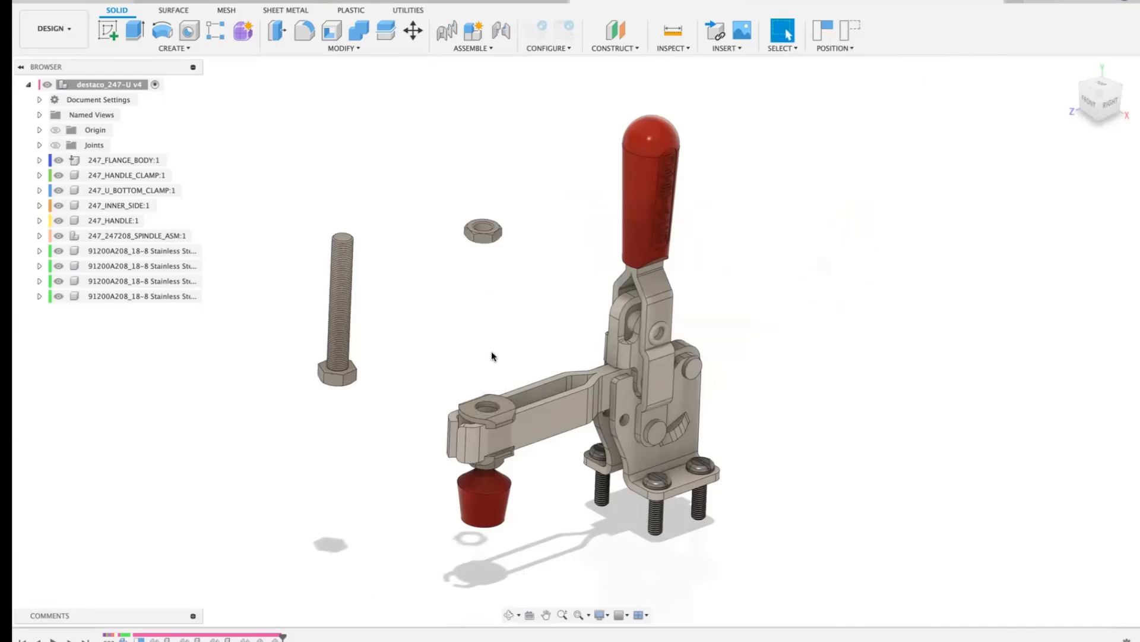
drag(498, 423, 373, 415)
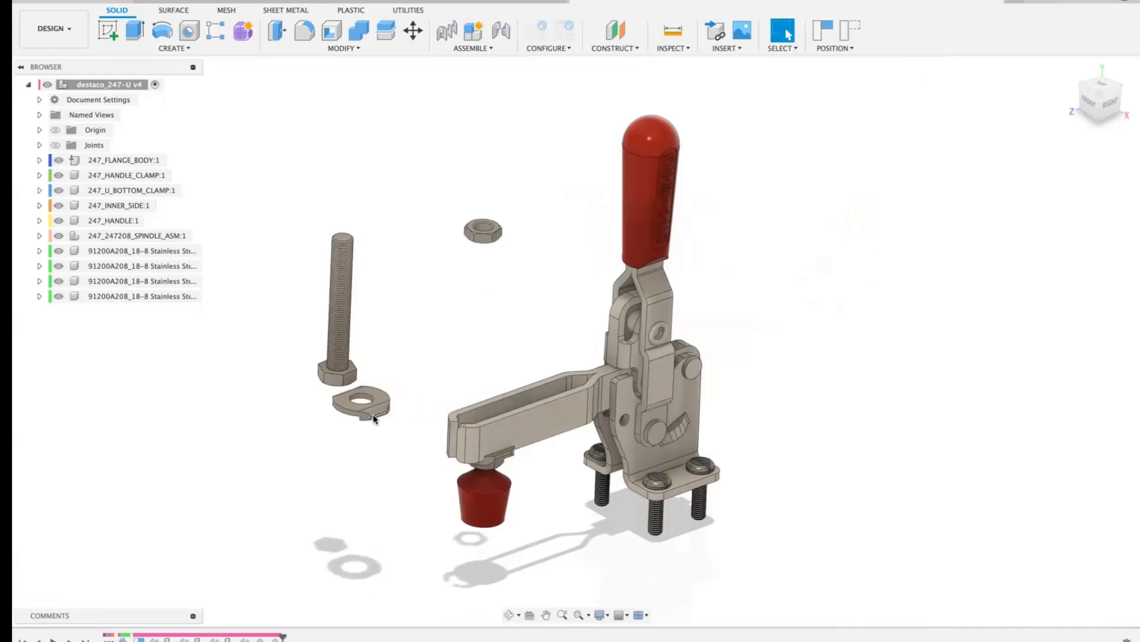
click(72, 237)
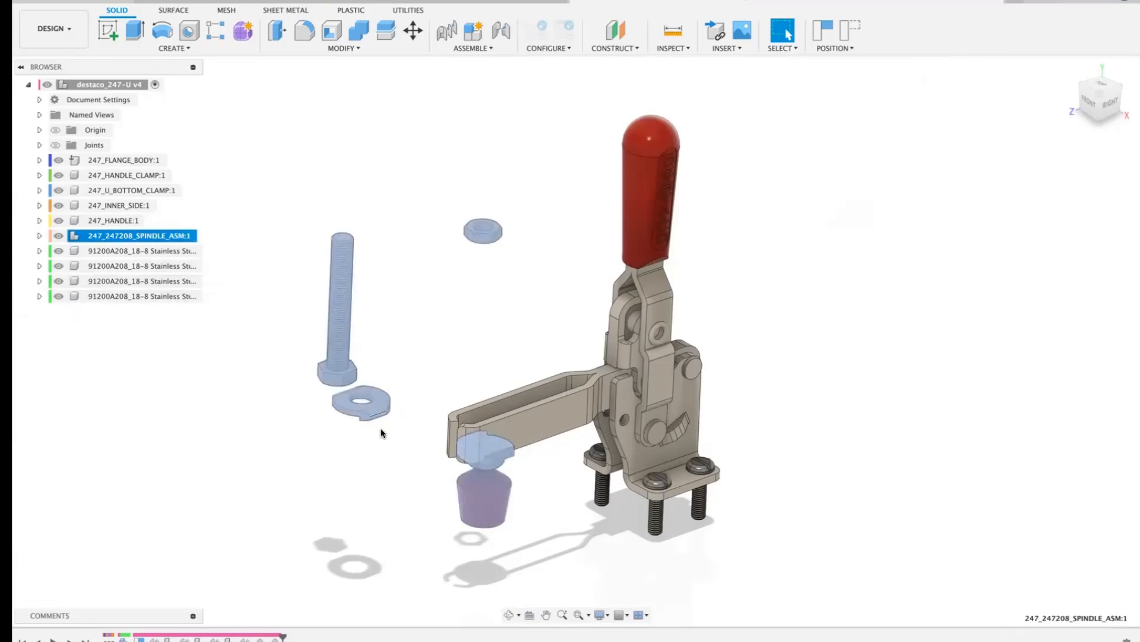
click(849, 27)
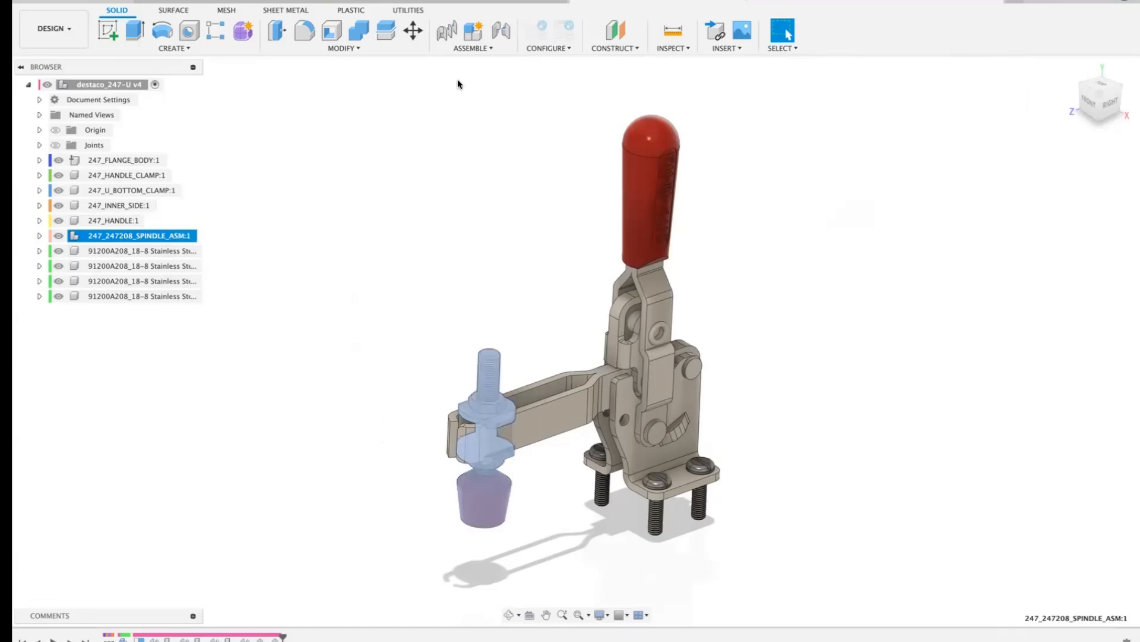
Step: Create a rigid group from the selected spindle assembly with its child components included
click(490, 49)
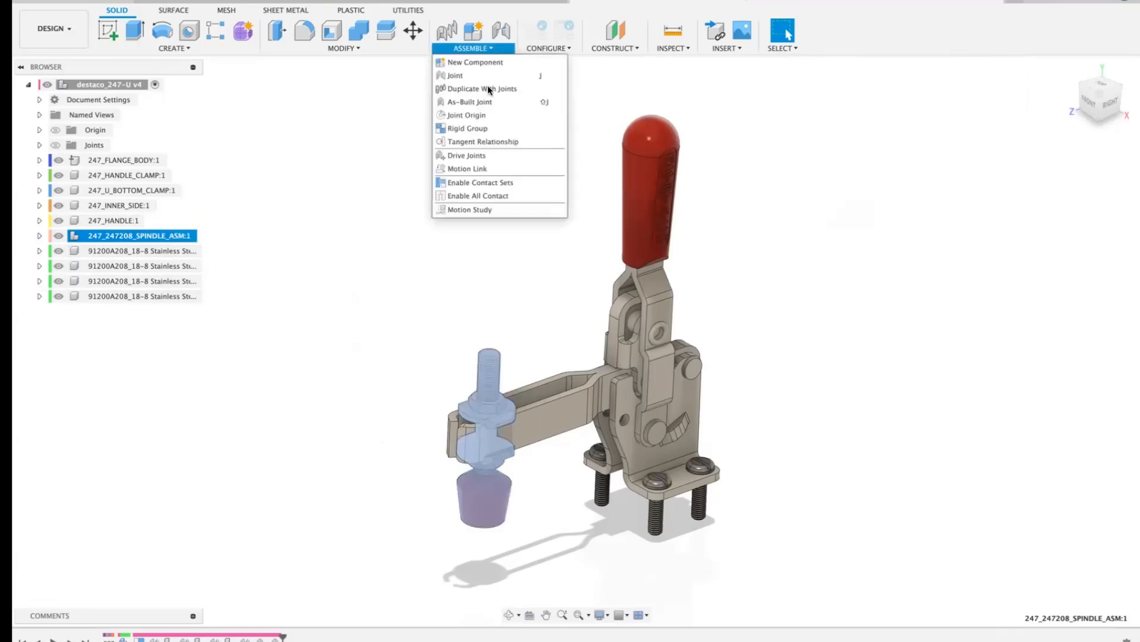
click(473, 132)
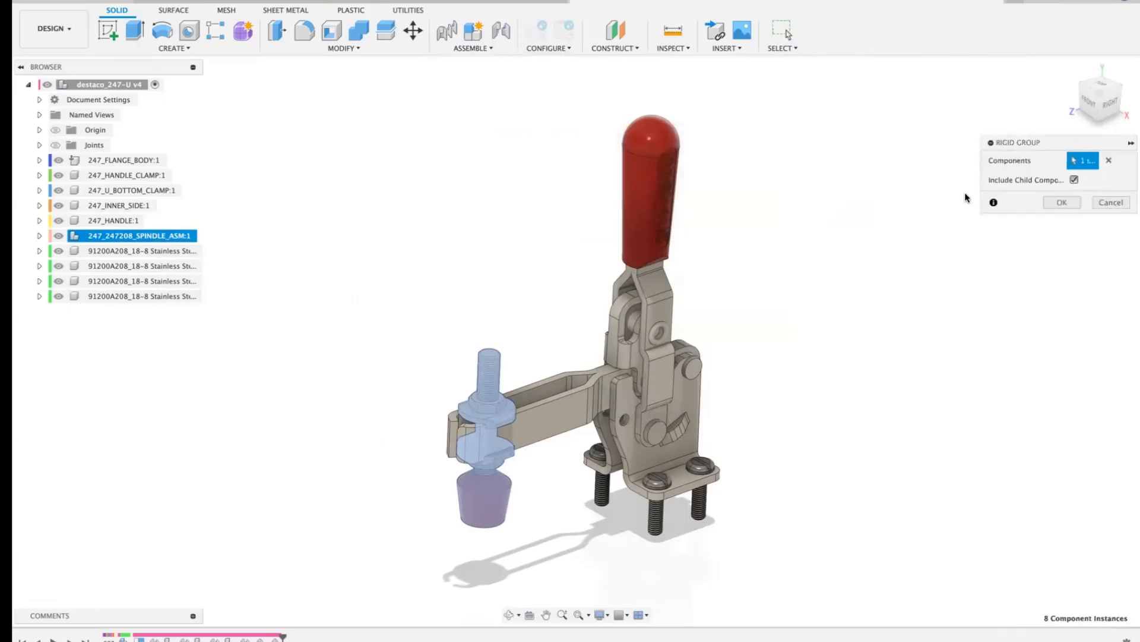
click(1058, 202)
Step: Move the grouped spindle assembly up and away from the clamp arm and capture its position
drag(503, 369, 376, 150)
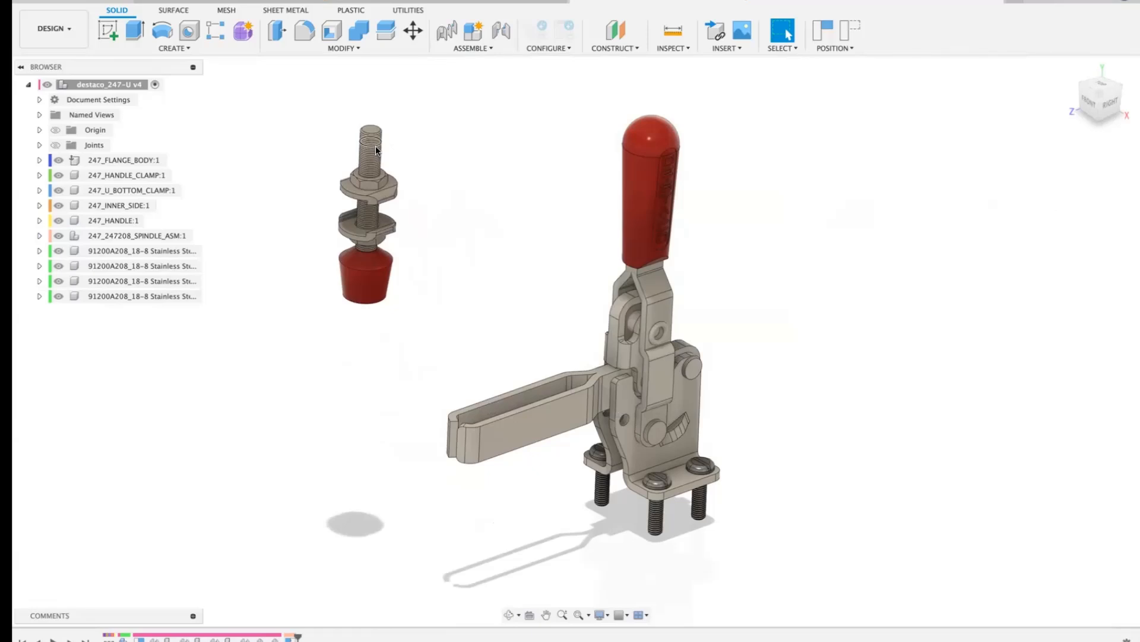
mouse_move(375, 149)
mouse_down()
mouse_move(463, 168)
mouse_move(365, 172)
mouse_move(376, 189)
mouse_move(381, 157)
mouse_up()
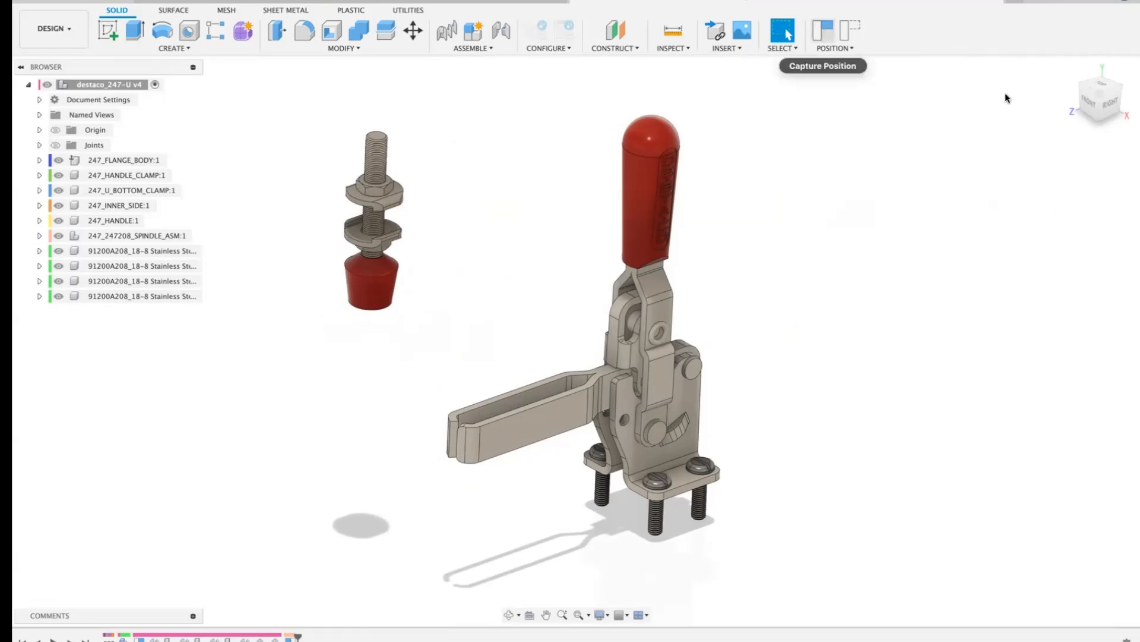
drag(1097, 122, 1096, 59)
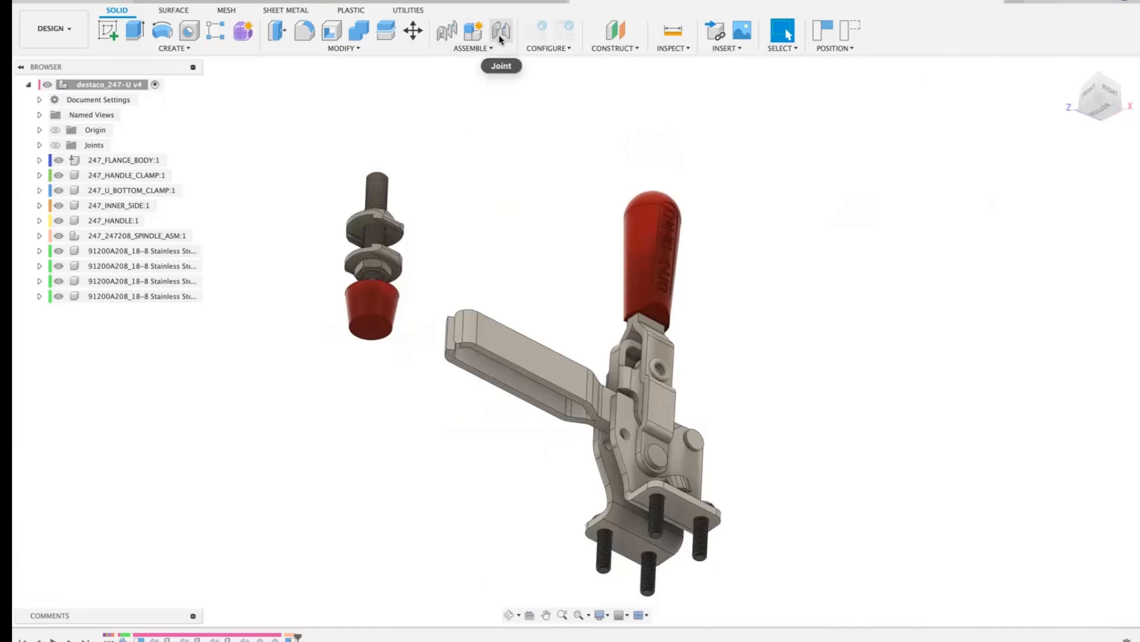
click(817, 28)
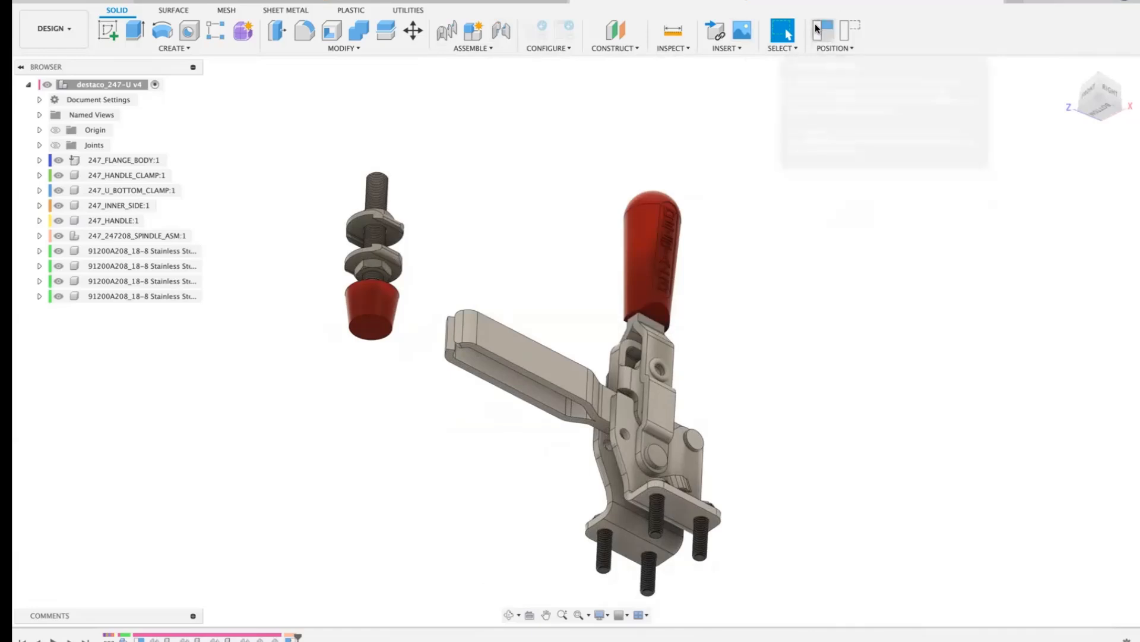
click(1072, 70)
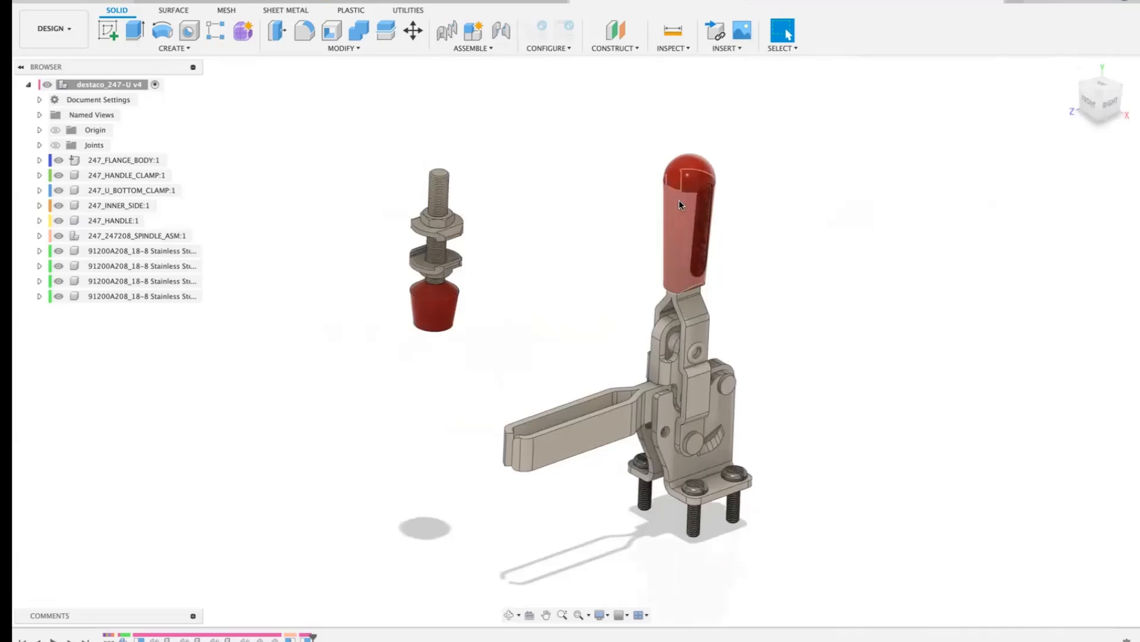
click(489, 52)
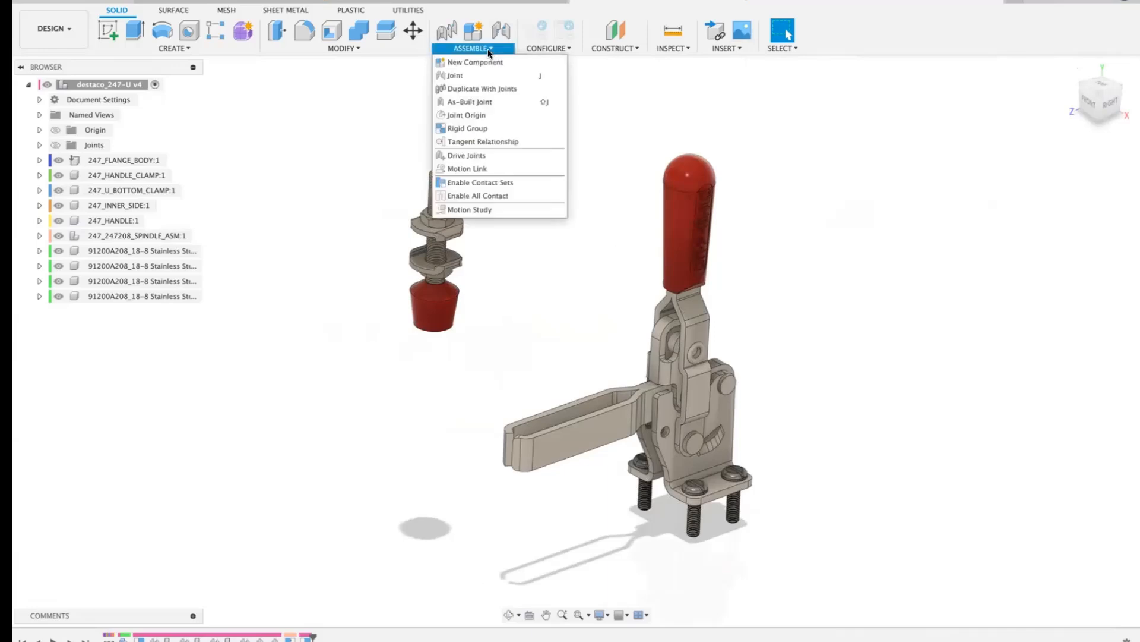
click(460, 73)
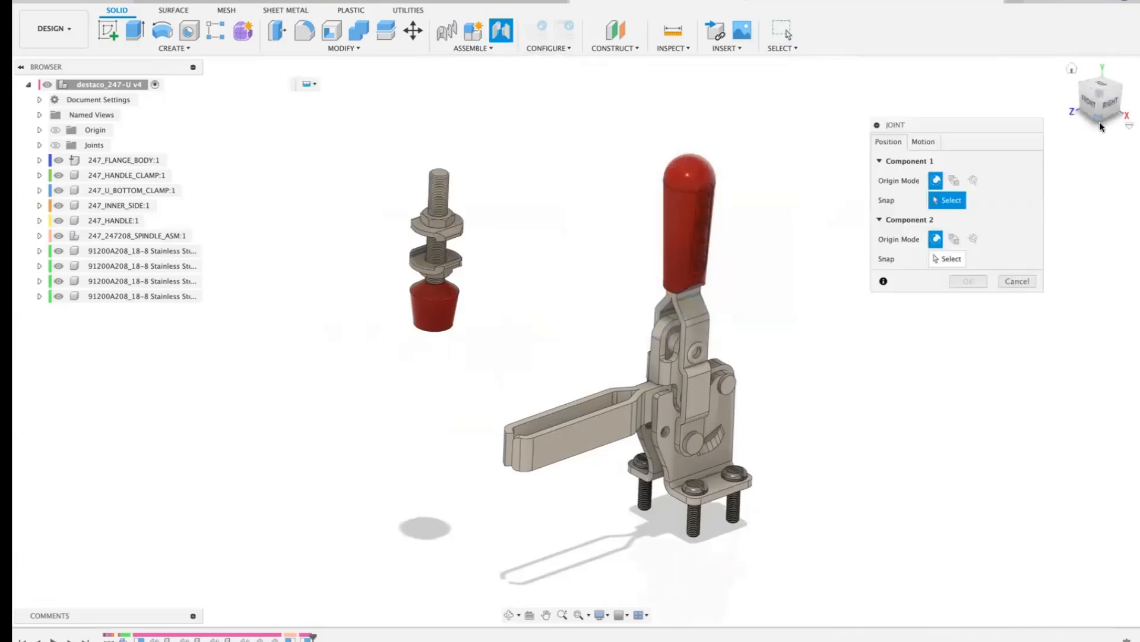
drag(1099, 98, 1104, 68)
scroll(370, 230, up, 5)
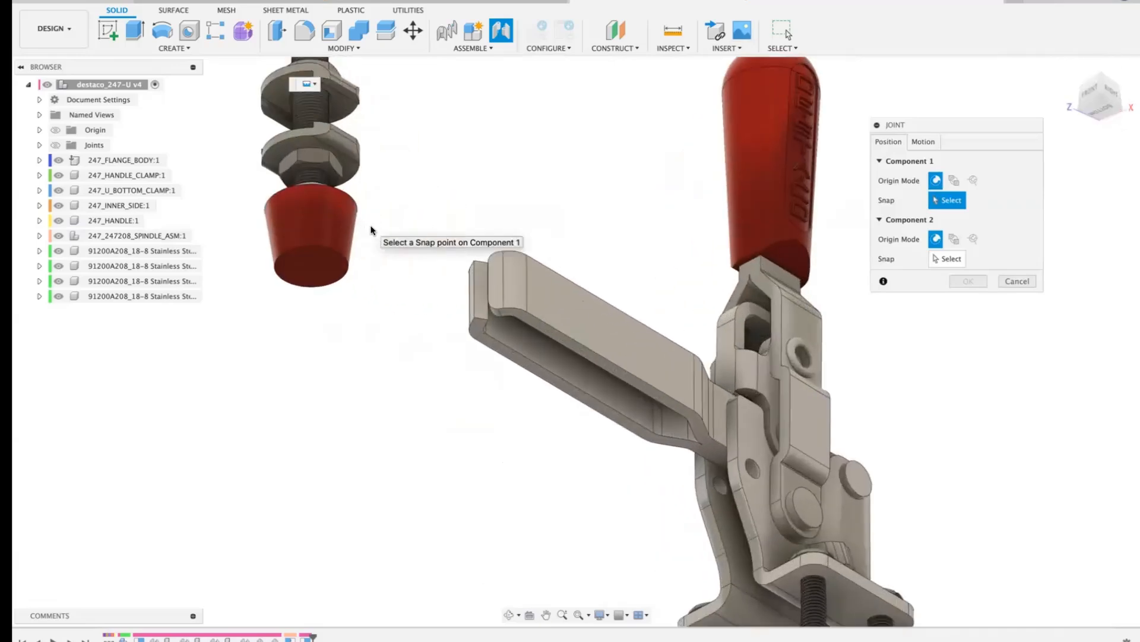
scroll(370, 227, up, 3)
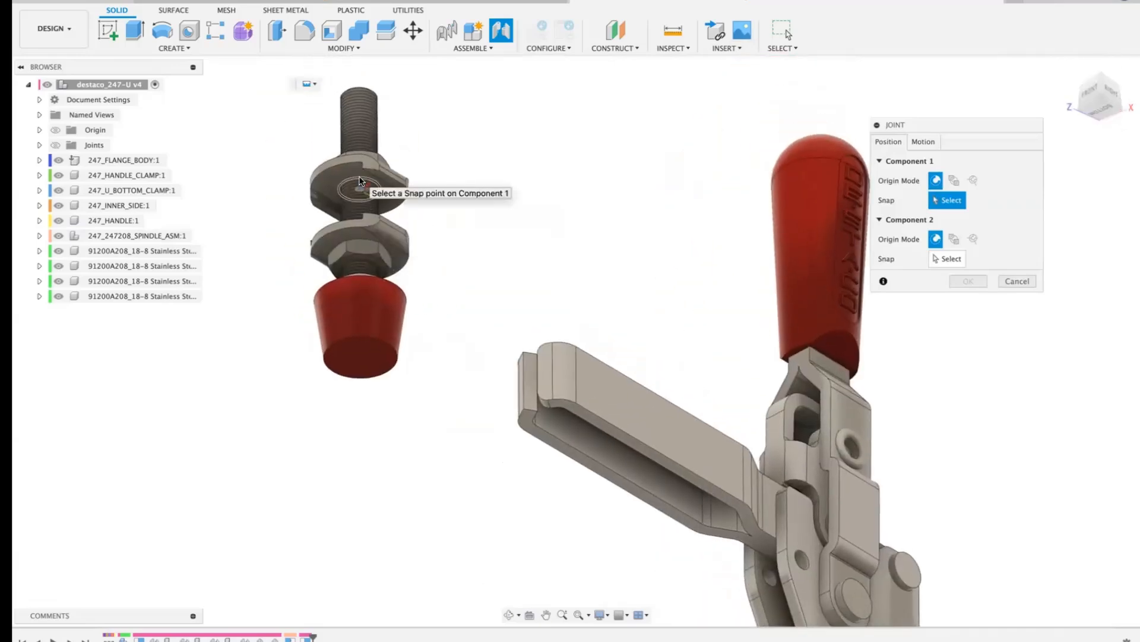
click(359, 181)
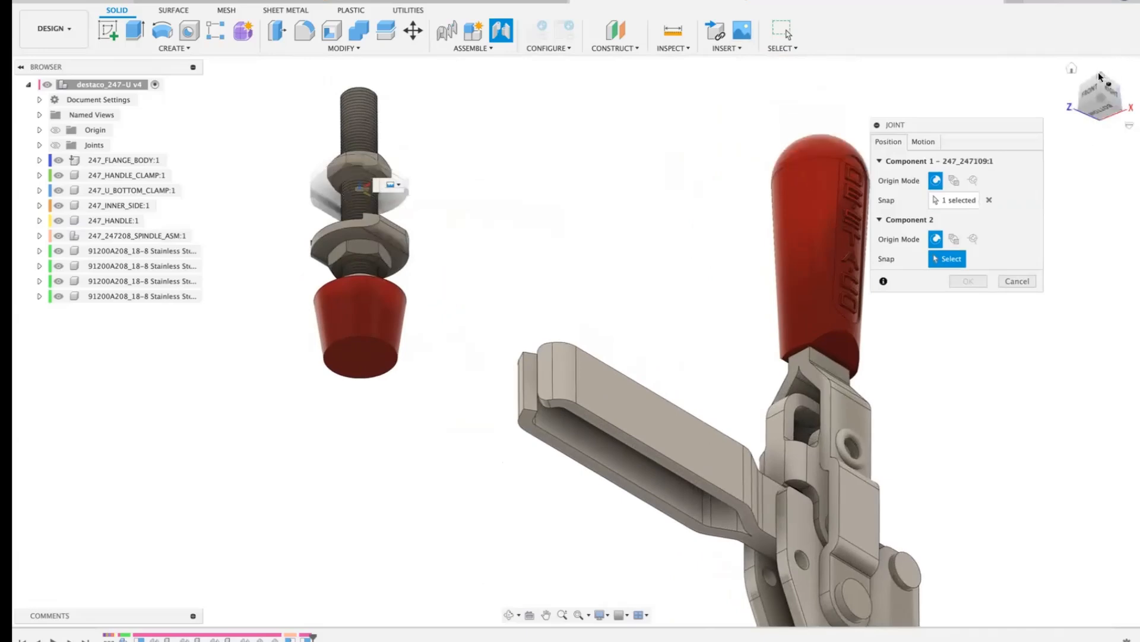
drag(1100, 78, 959, 290)
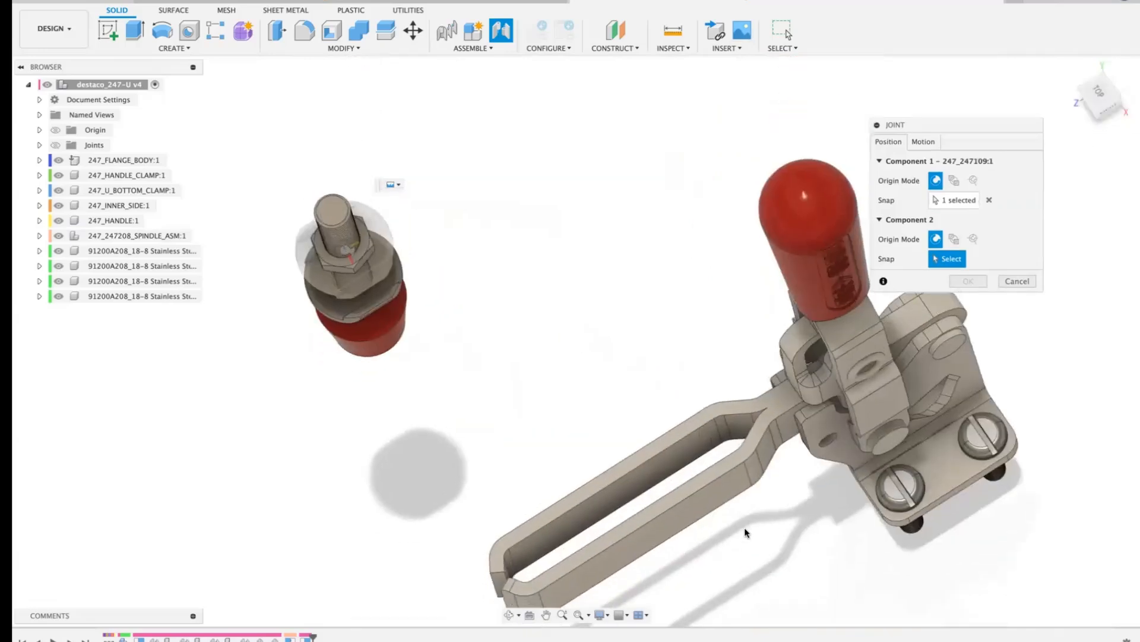
scroll(746, 529, down, 3)
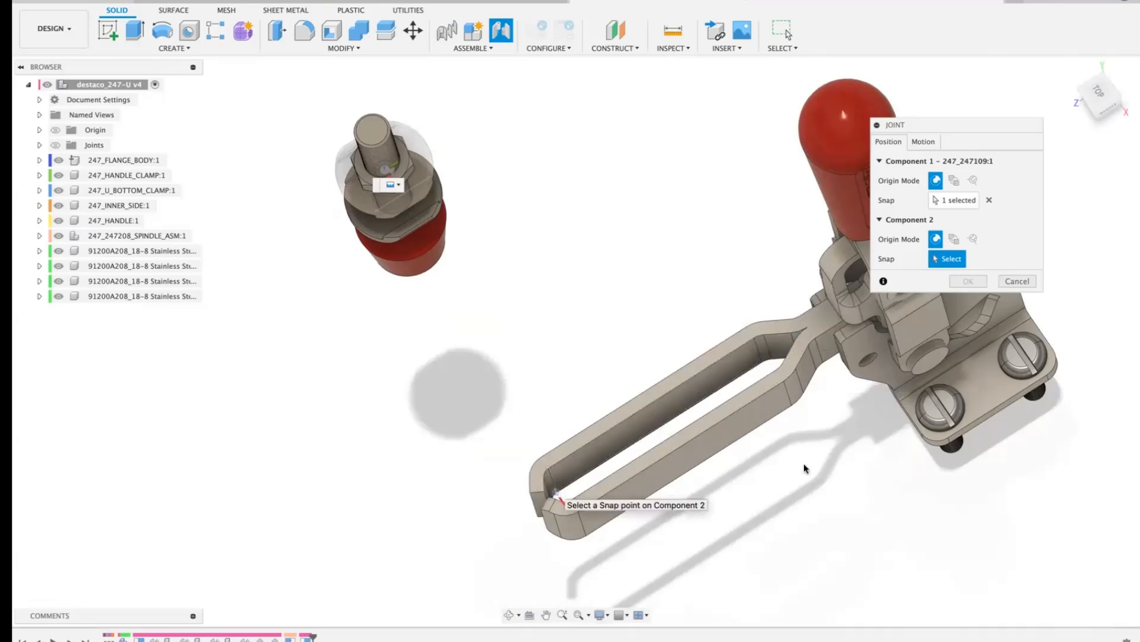
click(1017, 281)
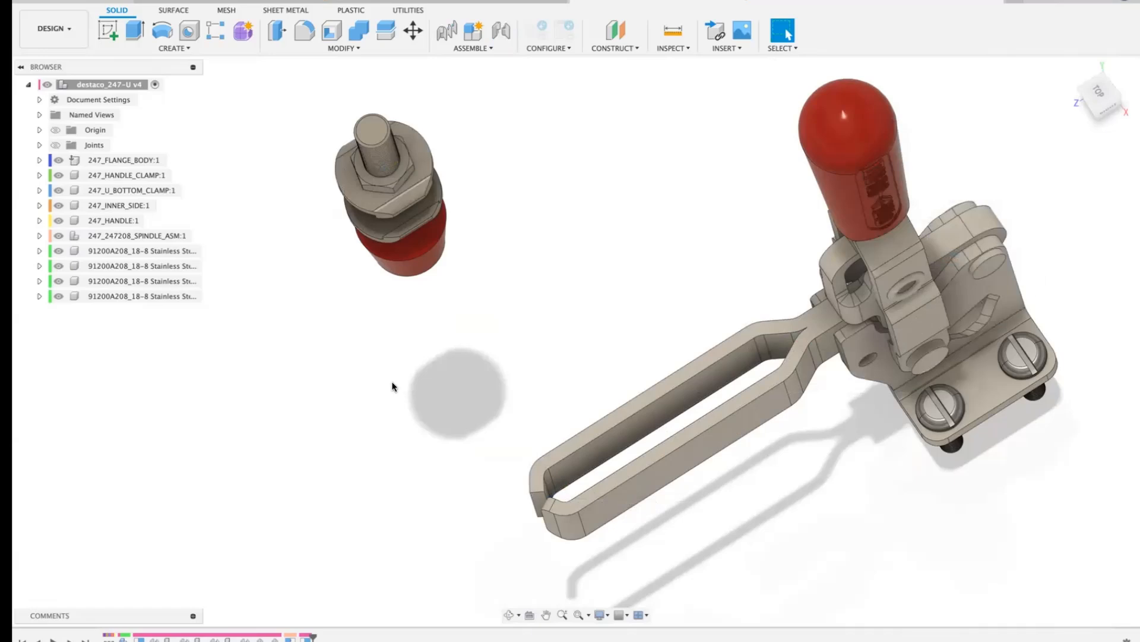
Step: Activate the 247_U_BOTTOM_CLAMP component, the forked clamp arm
click(640, 394)
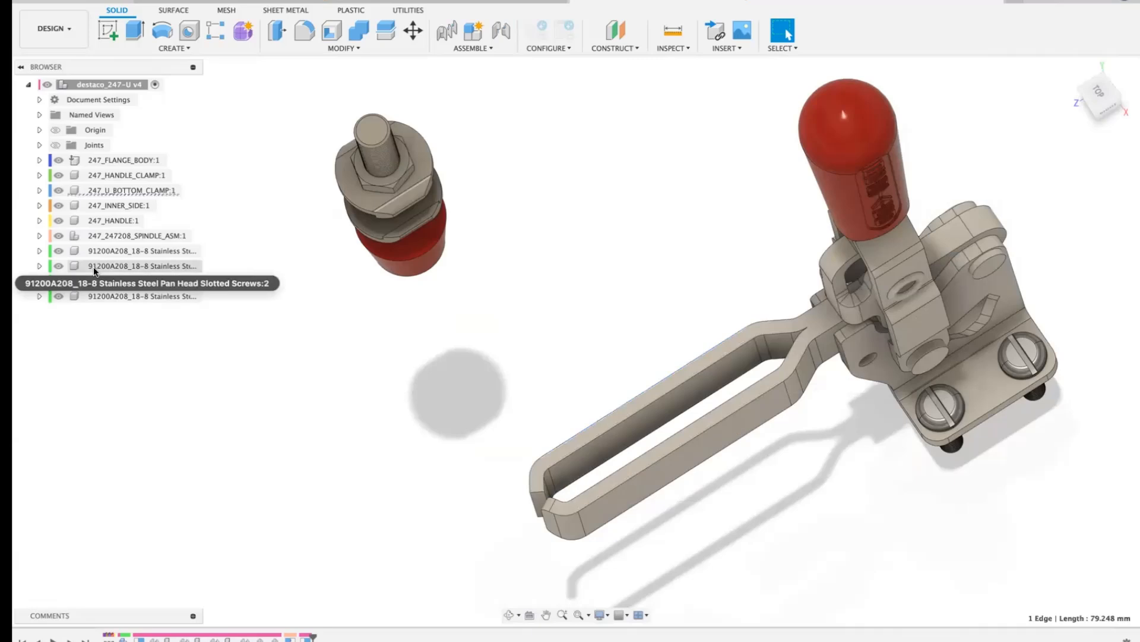
click(177, 189)
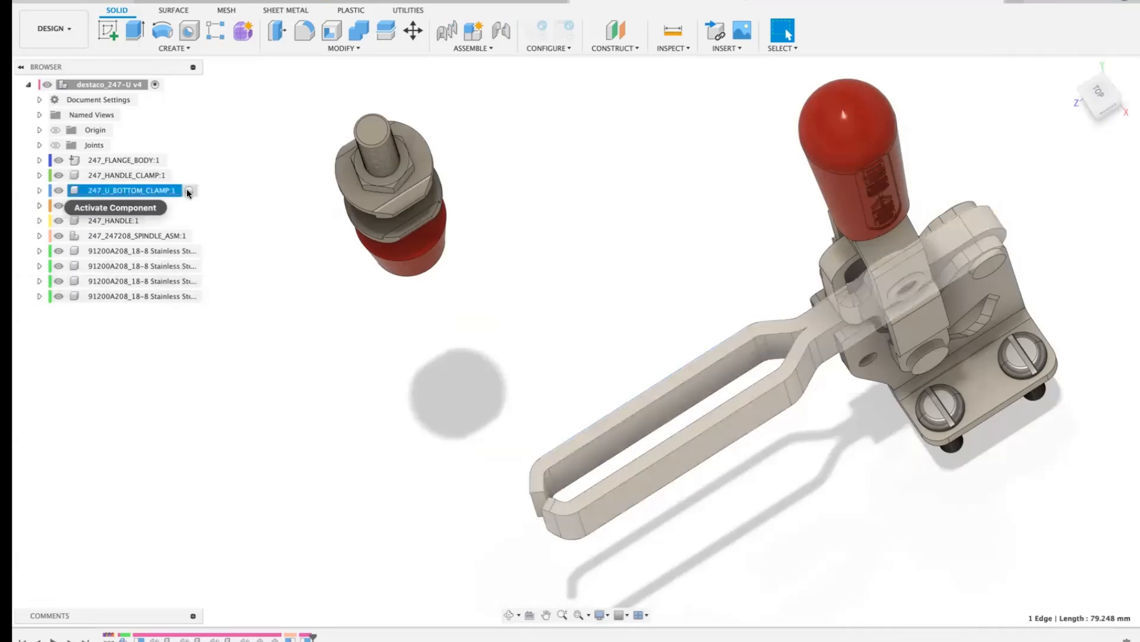
click(188, 190)
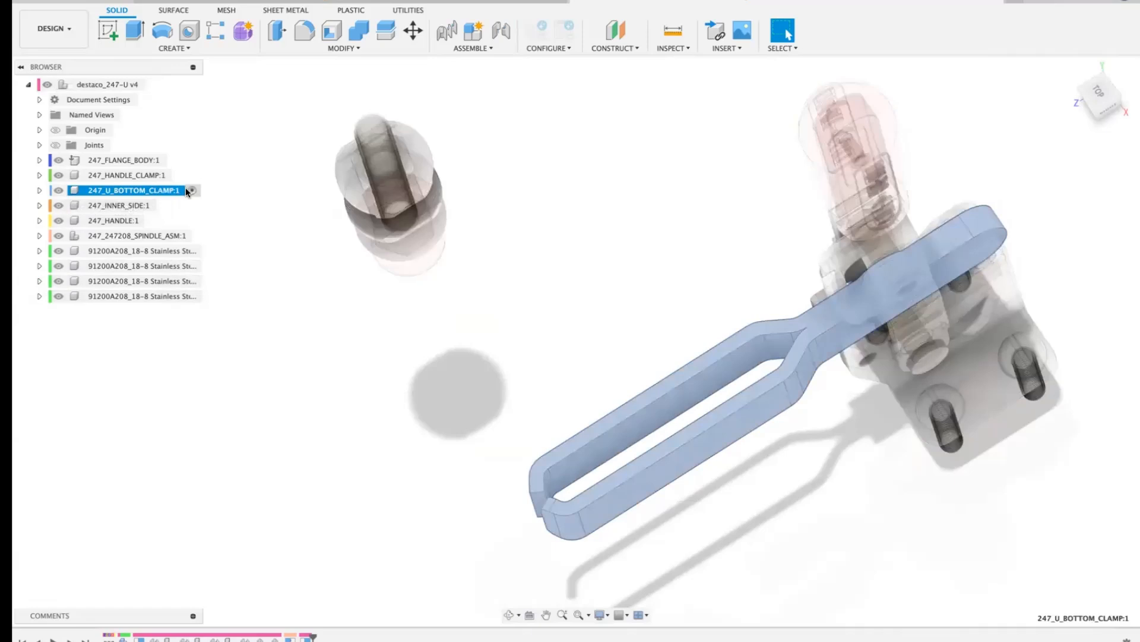
click(487, 49)
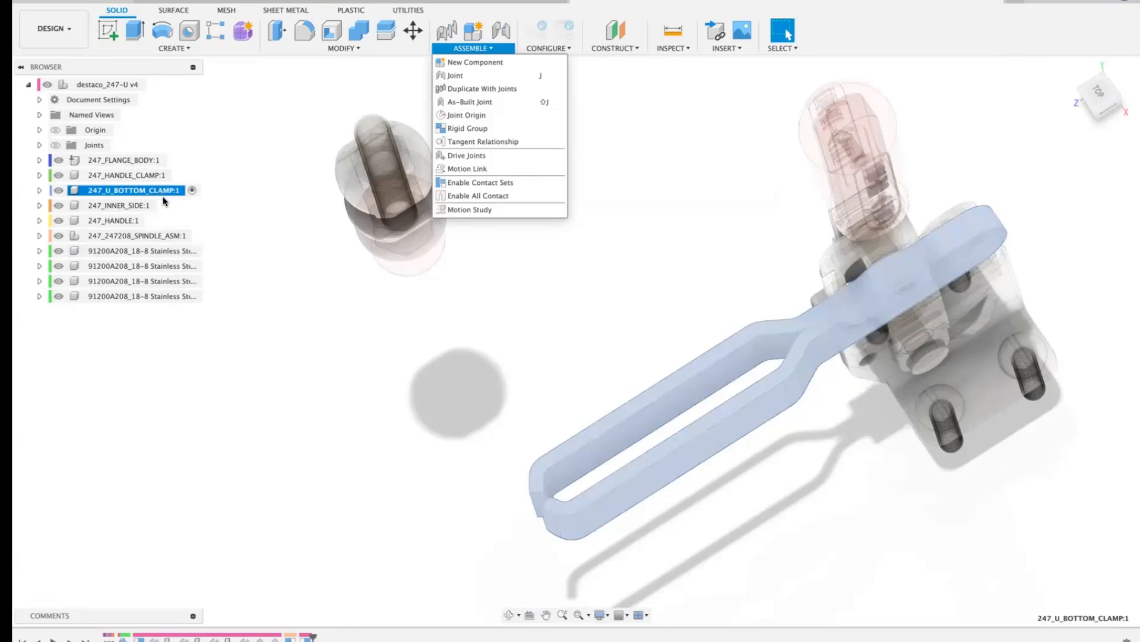
click(276, 366)
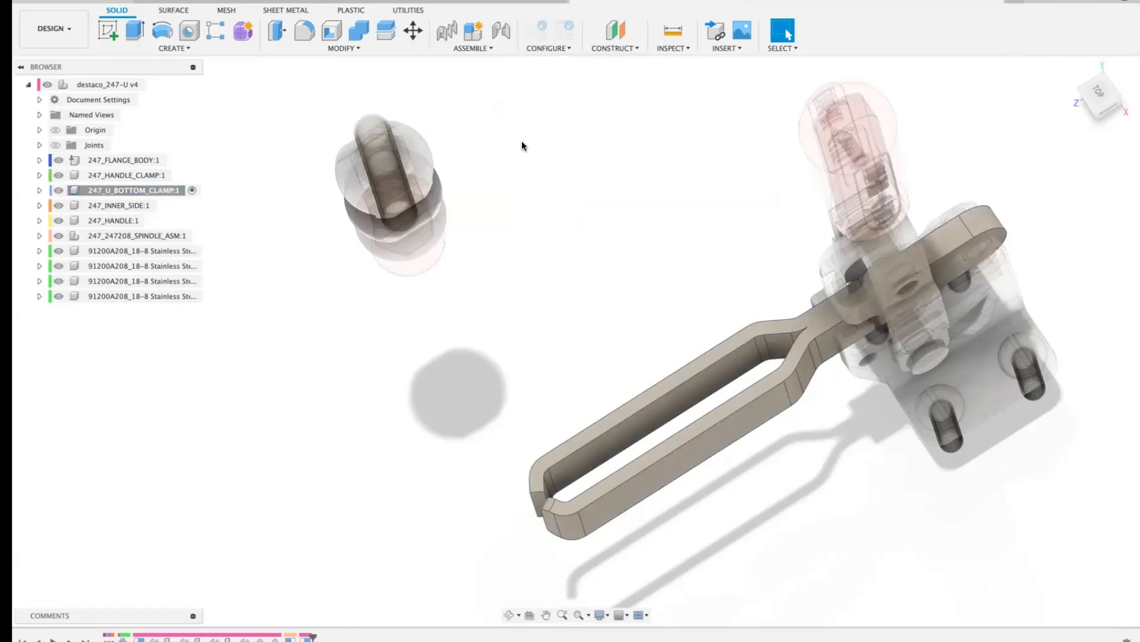
Step: Start a new sketch on the top face of the forked clamp arm
click(176, 48)
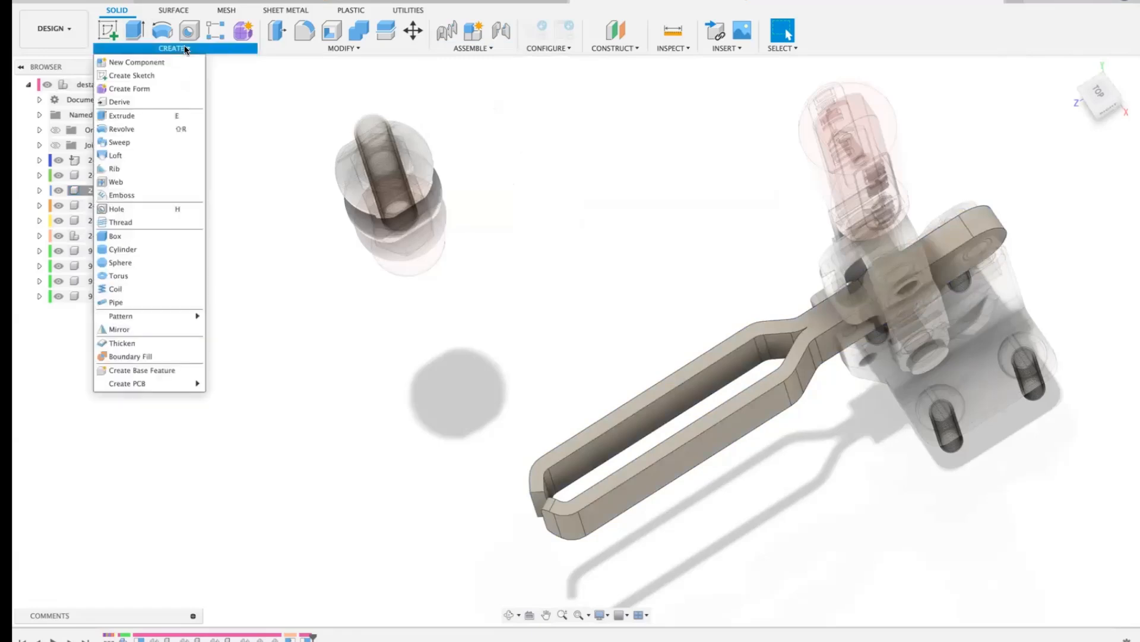
click(132, 75)
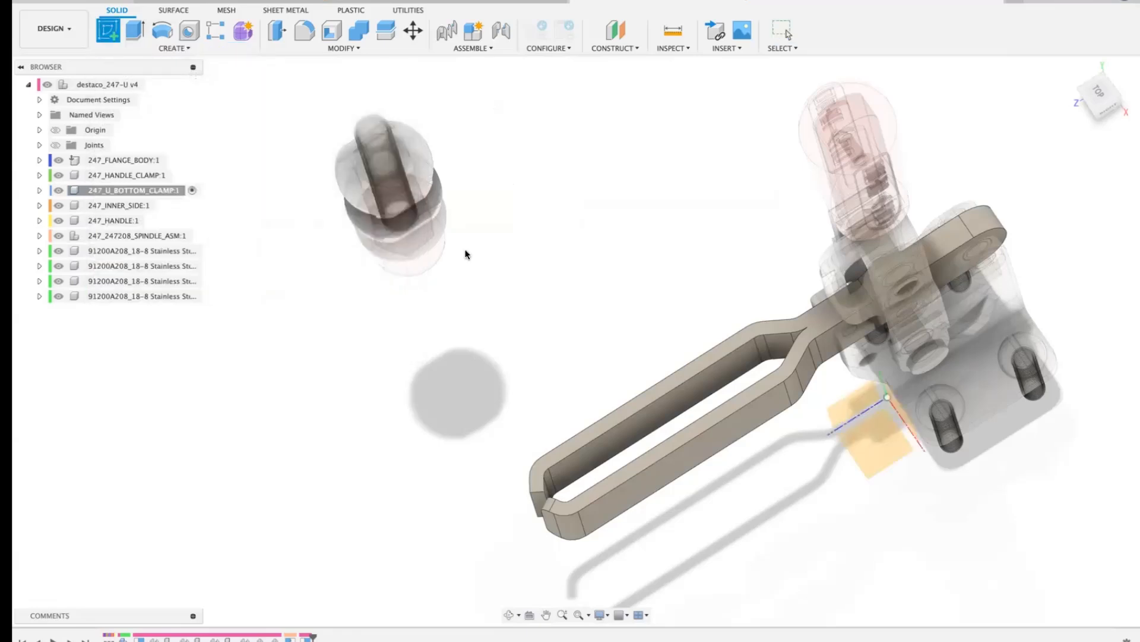
click(748, 338)
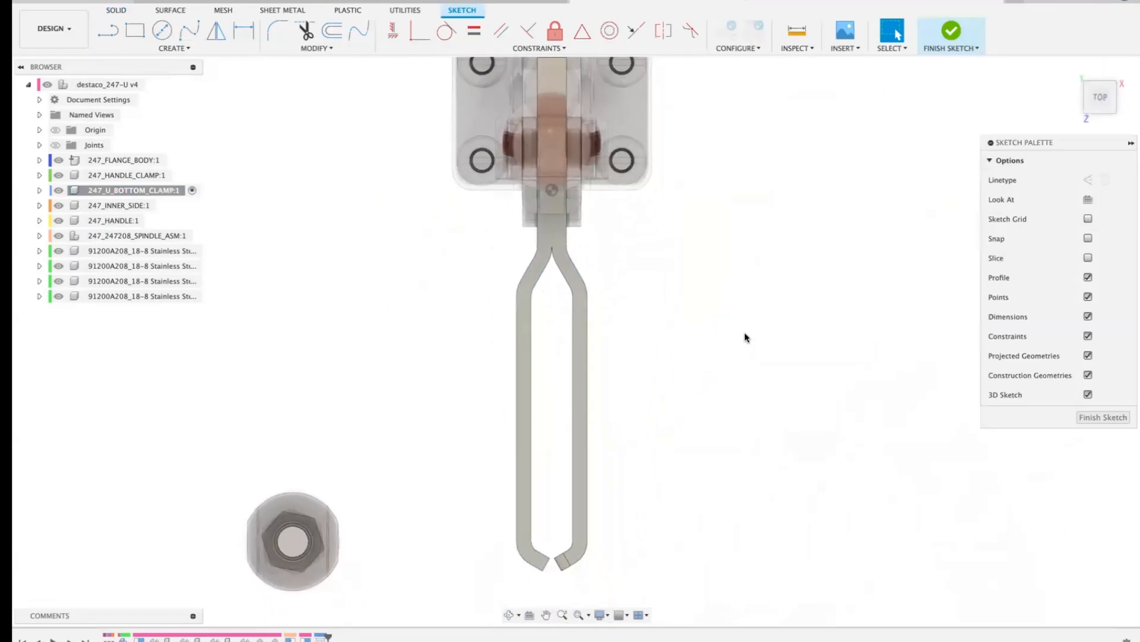
Step: Project the arm's top face and the small separate face at its open tip into the sketch, with the projection link on
click(189, 50)
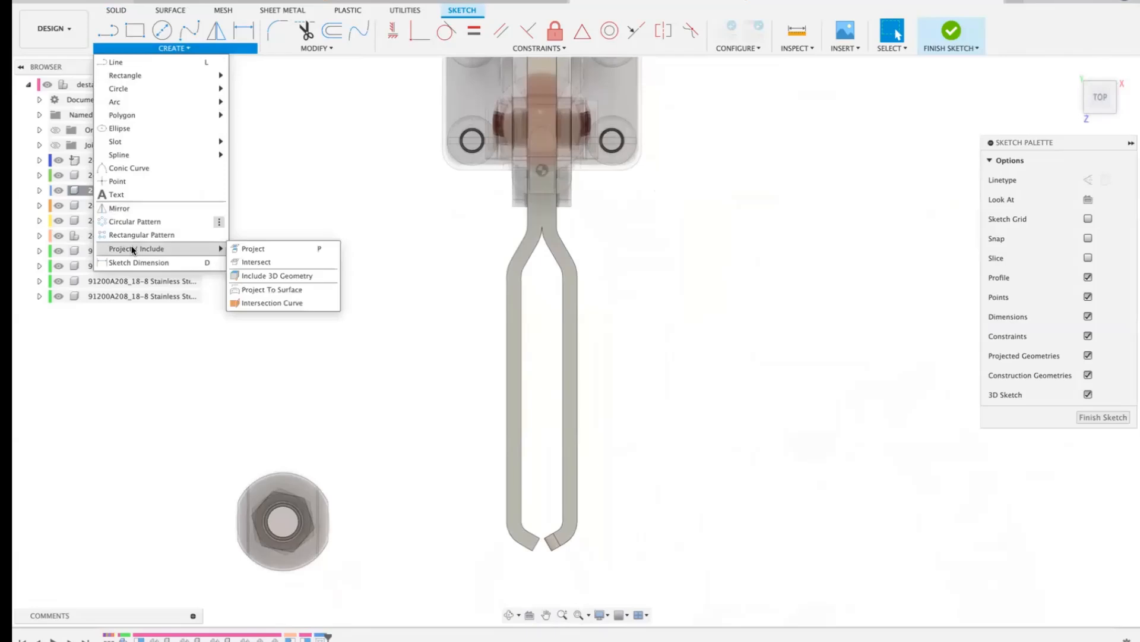
click(248, 249)
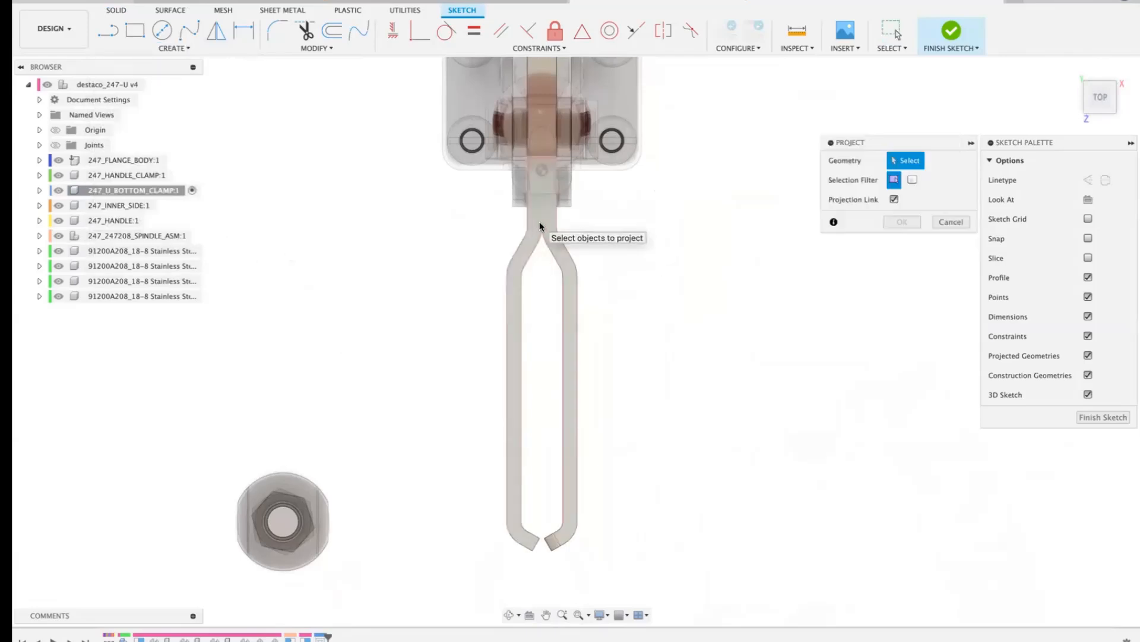
click(539, 223)
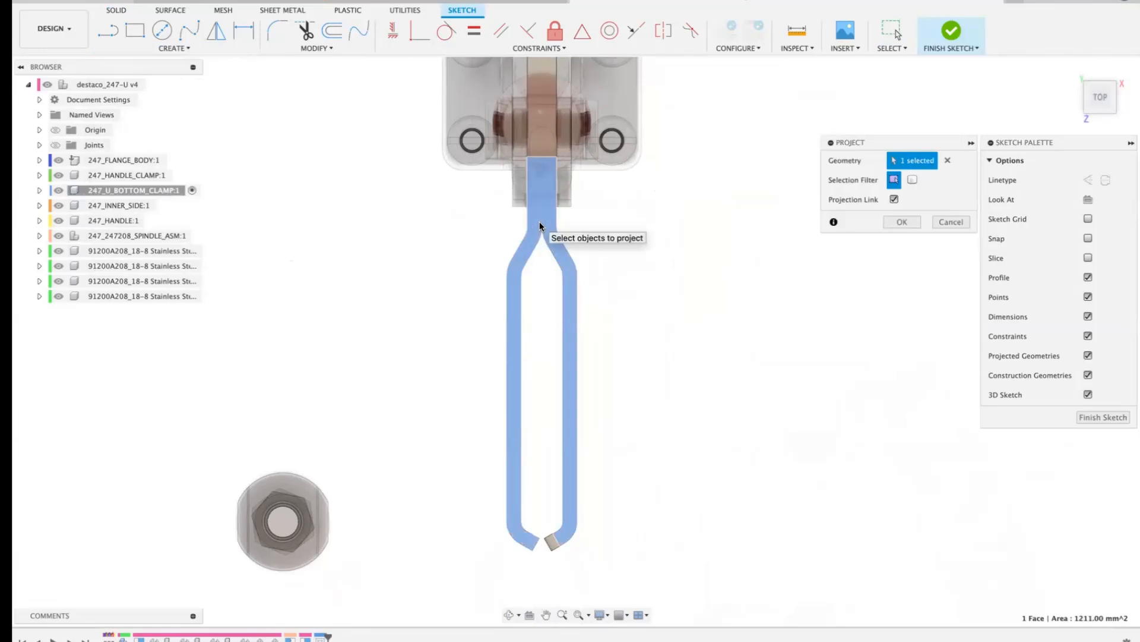
click(552, 543)
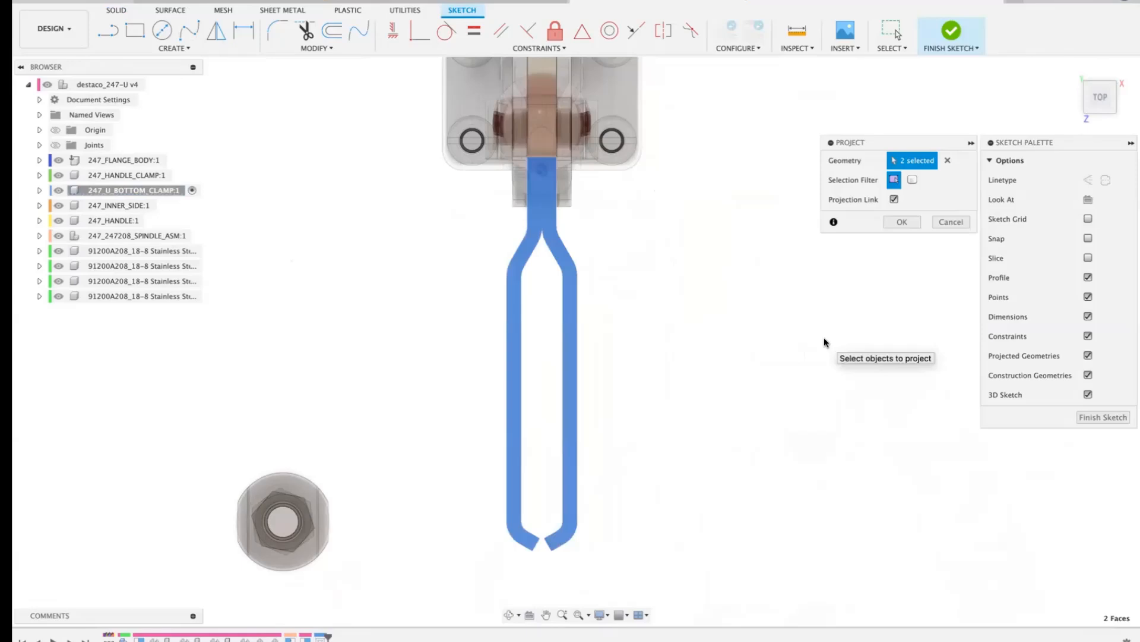
click(903, 223)
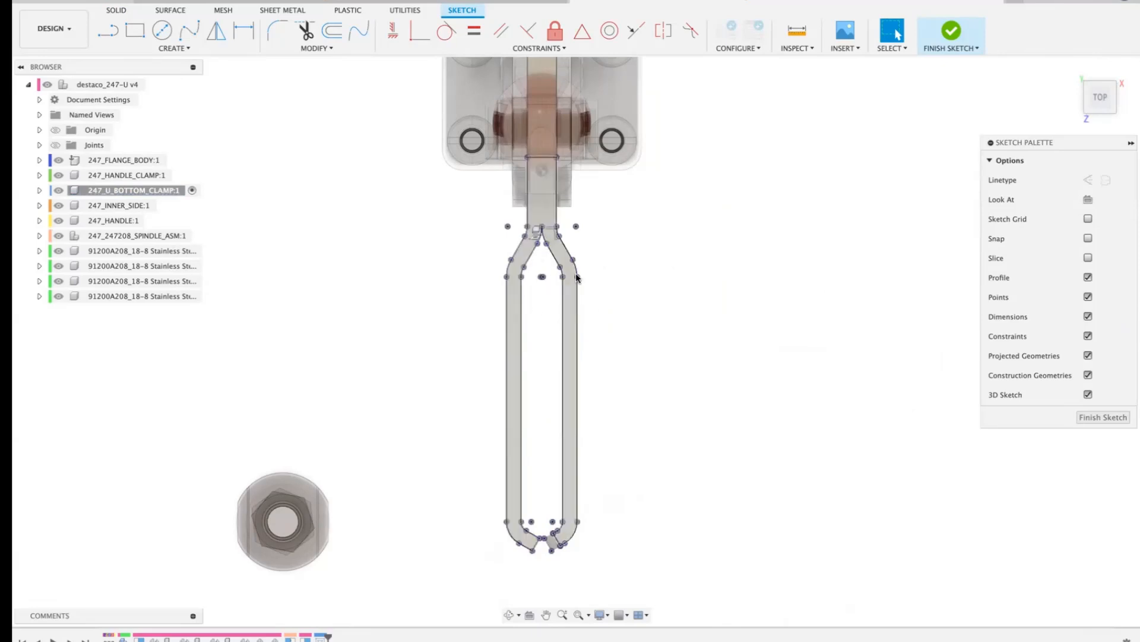
Step: Draw a construction centerline from the point where the fork splits straight along the slot to just past the arm's open end
click(108, 30)
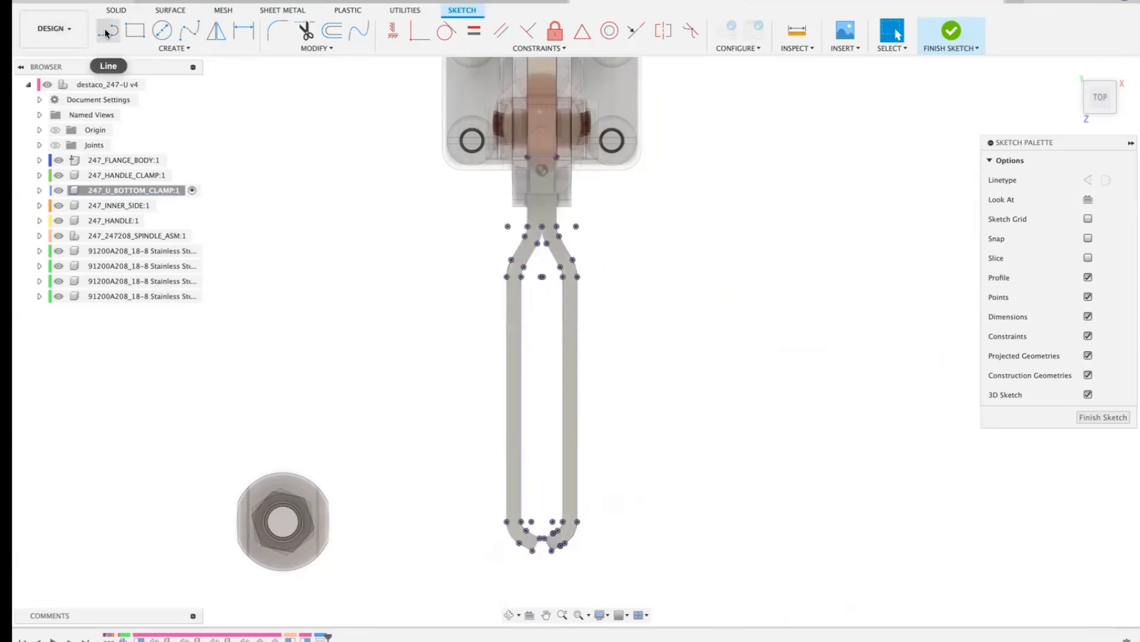
click(542, 170)
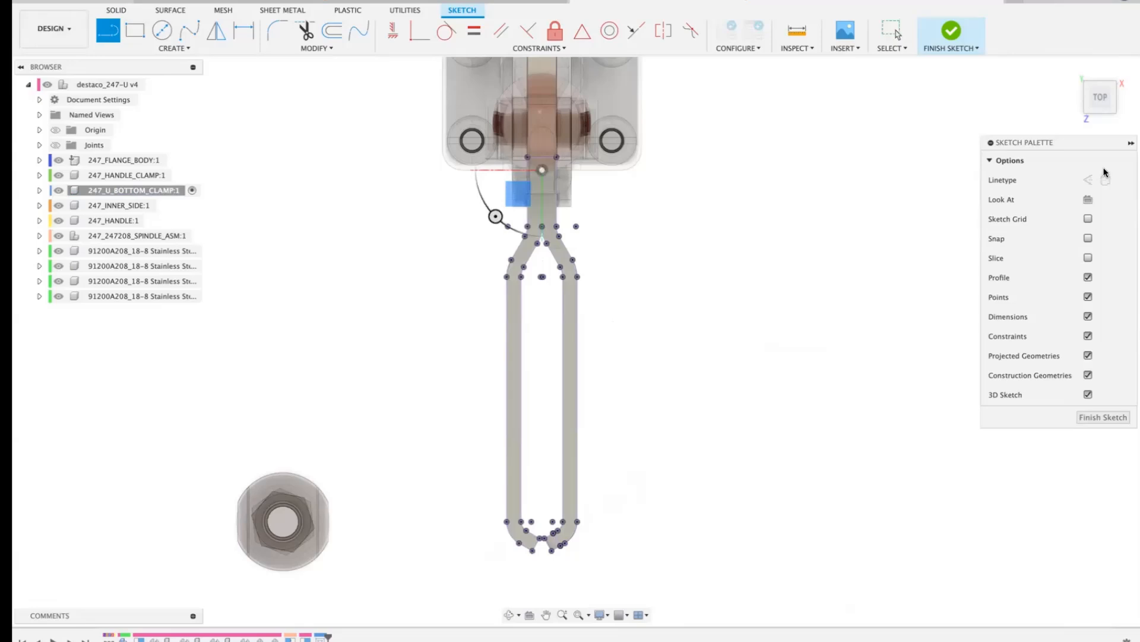
click(1085, 180)
click(542, 226)
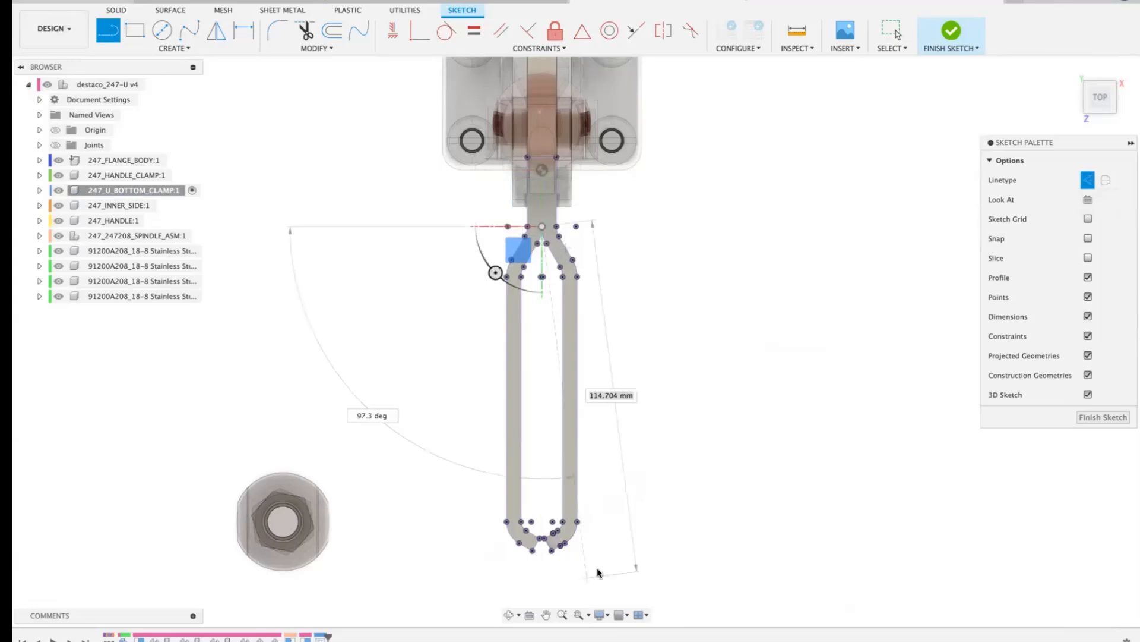
scroll(606, 502, down, 3)
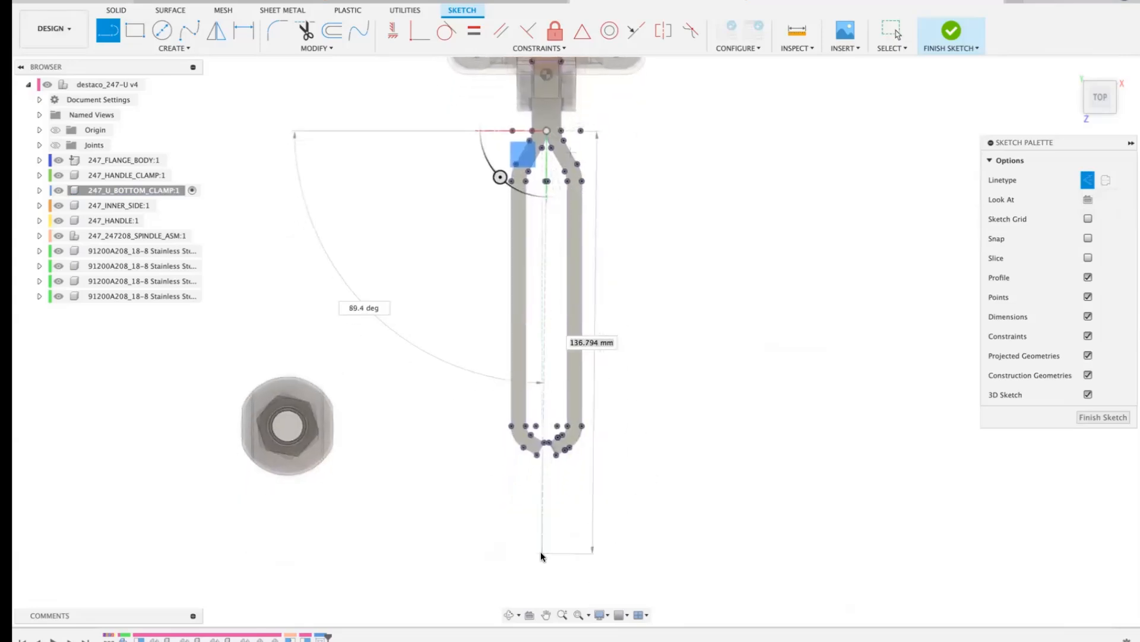
click(545, 470)
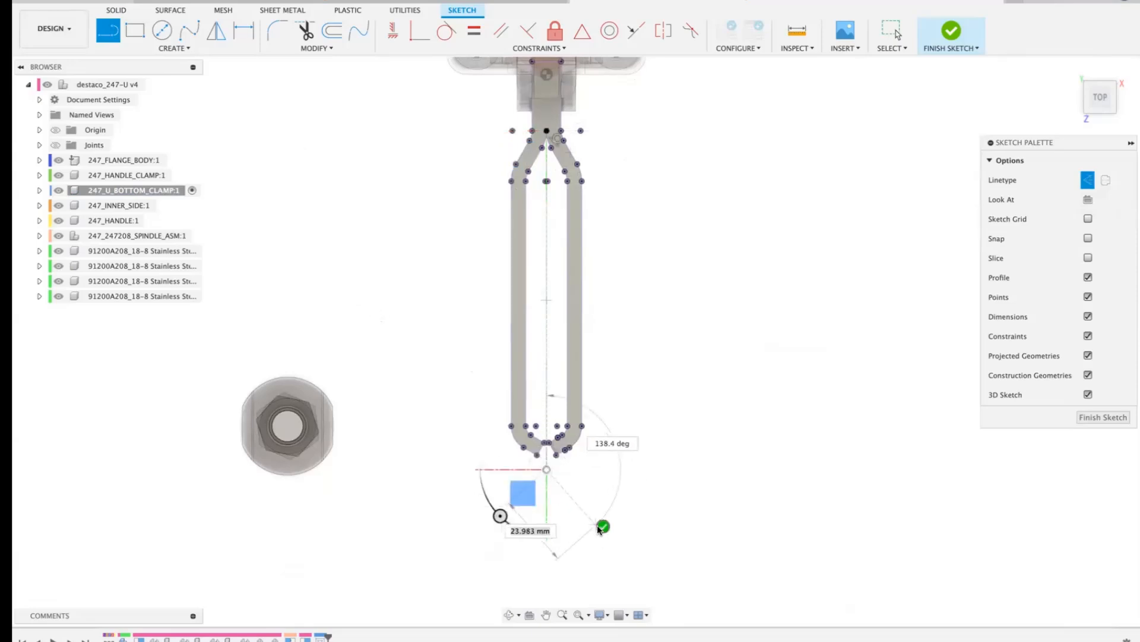
key(Escape)
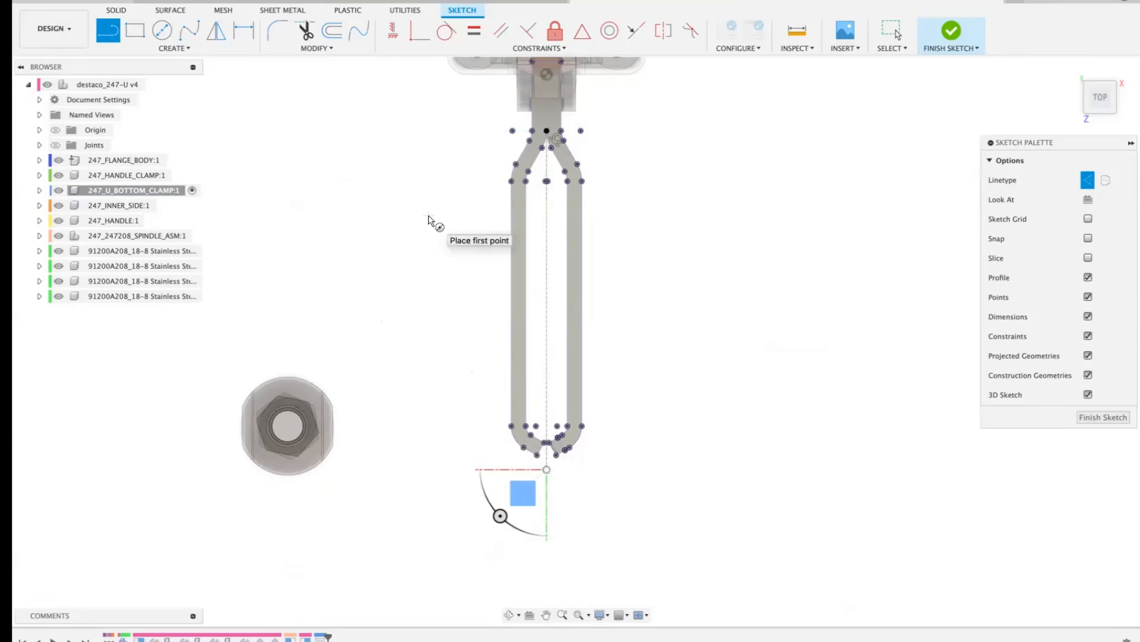
Step: Draw a construction circle about 9.2 mm in diameter, centred on the centerline between the arm's two prongs
key(c)
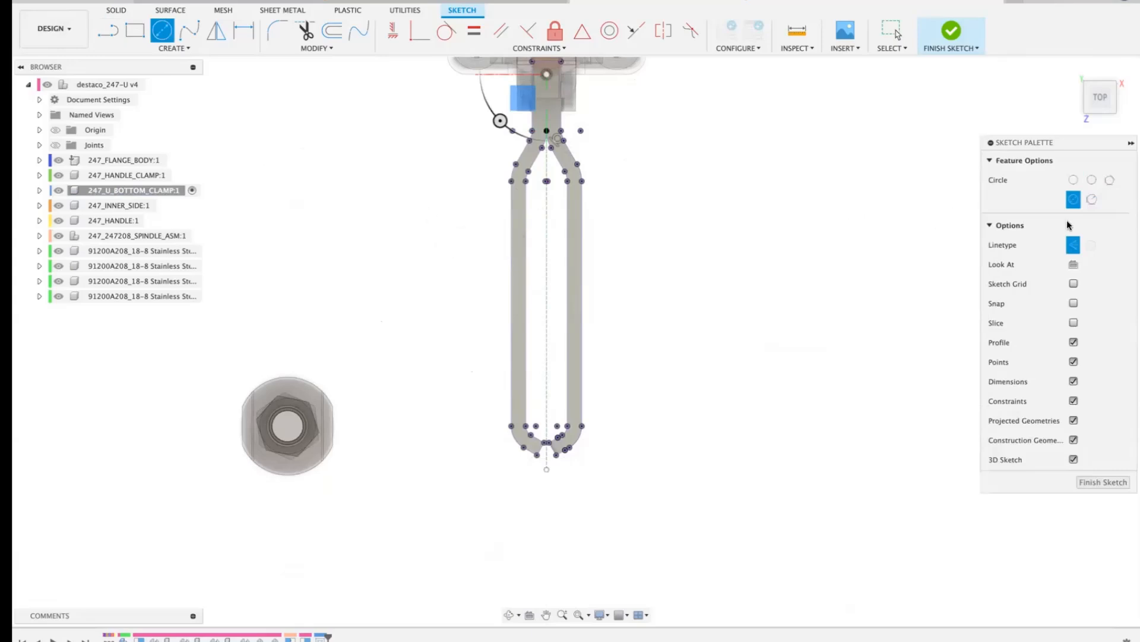
click(546, 320)
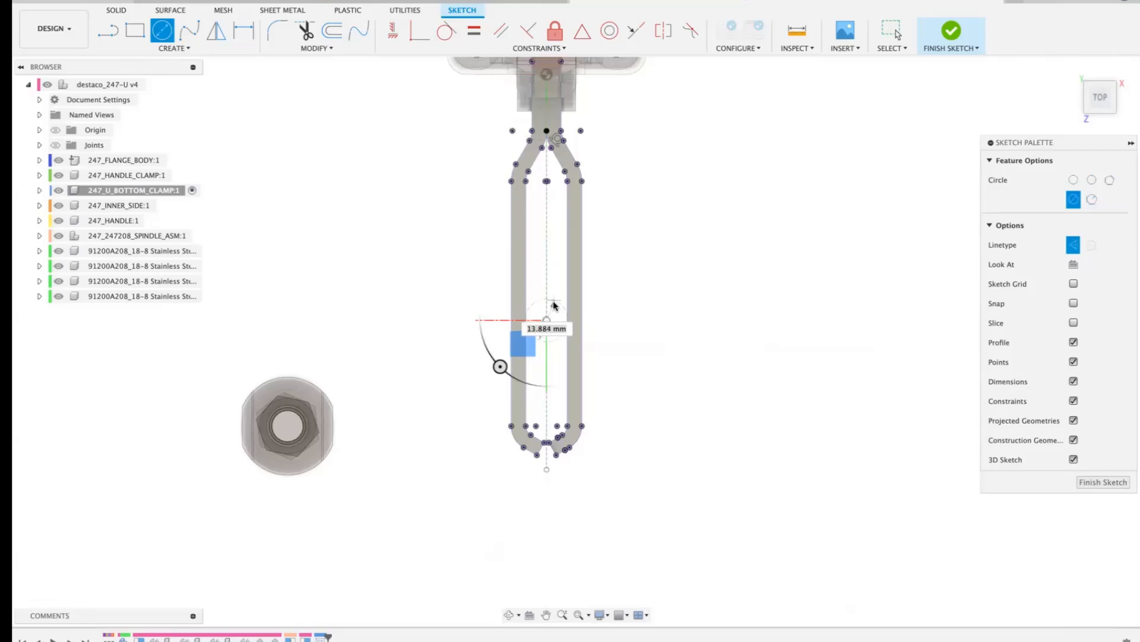
click(551, 309)
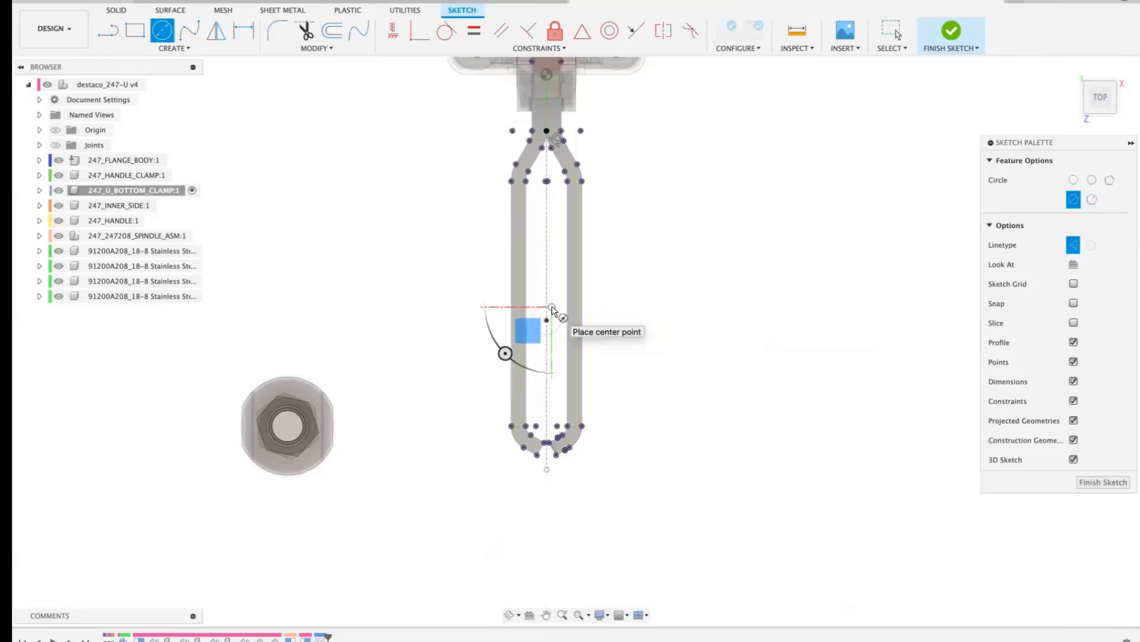
key(Escape)
Step: Make the construction circle tangent to the straight inner edge of one prong so that it spans the slot's width
scroll(550, 305, up, 2)
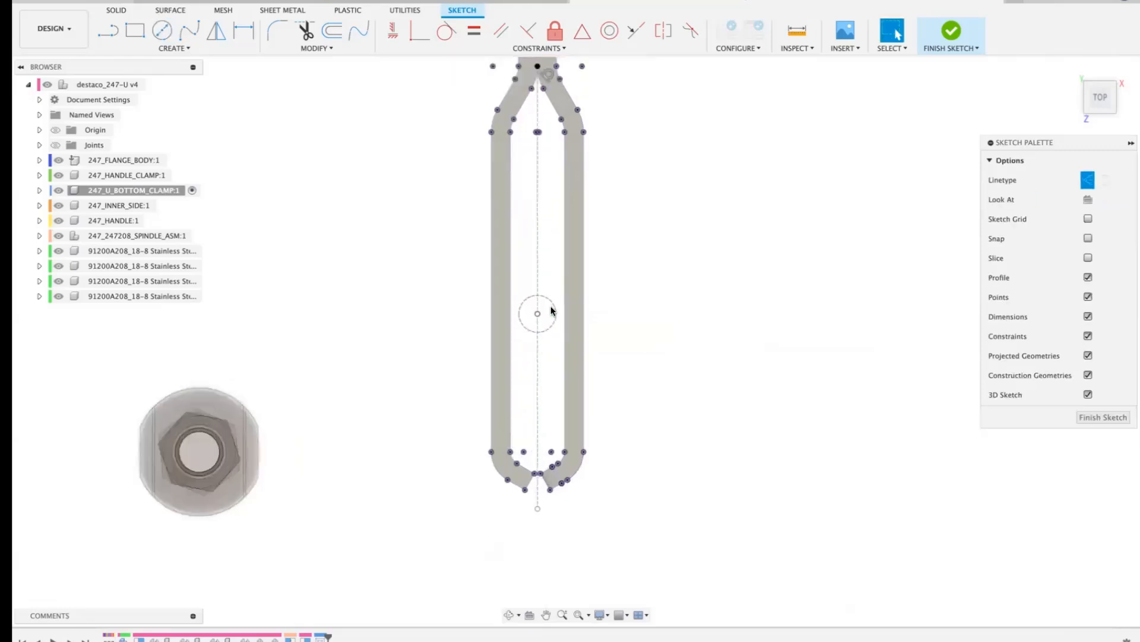
click(550, 305)
scroll(551, 305, up, 5)
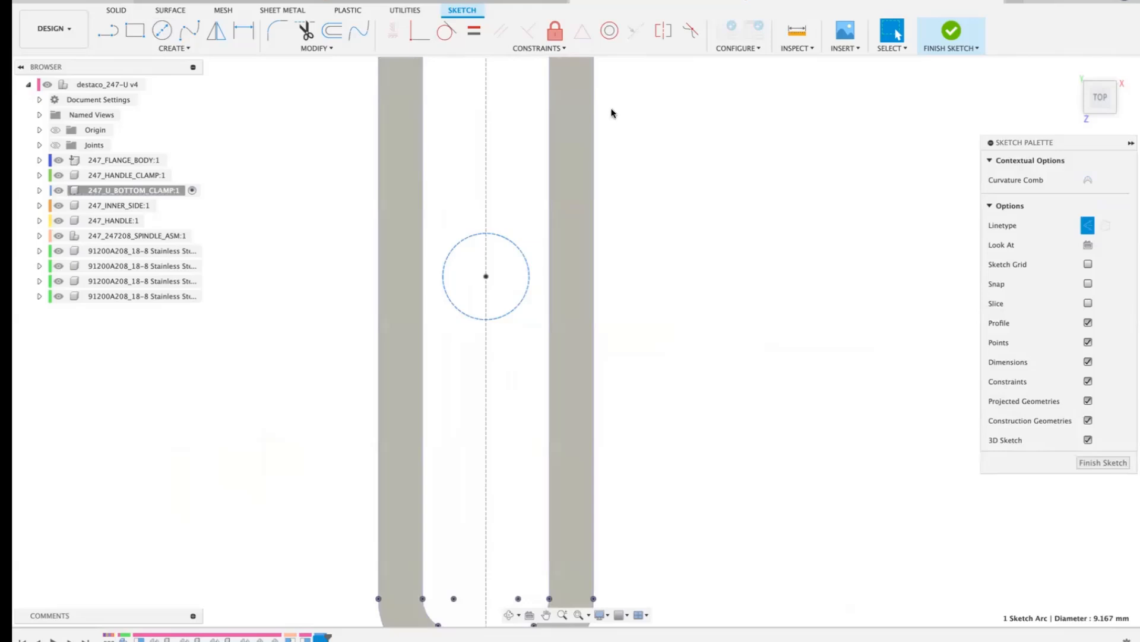
click(447, 33)
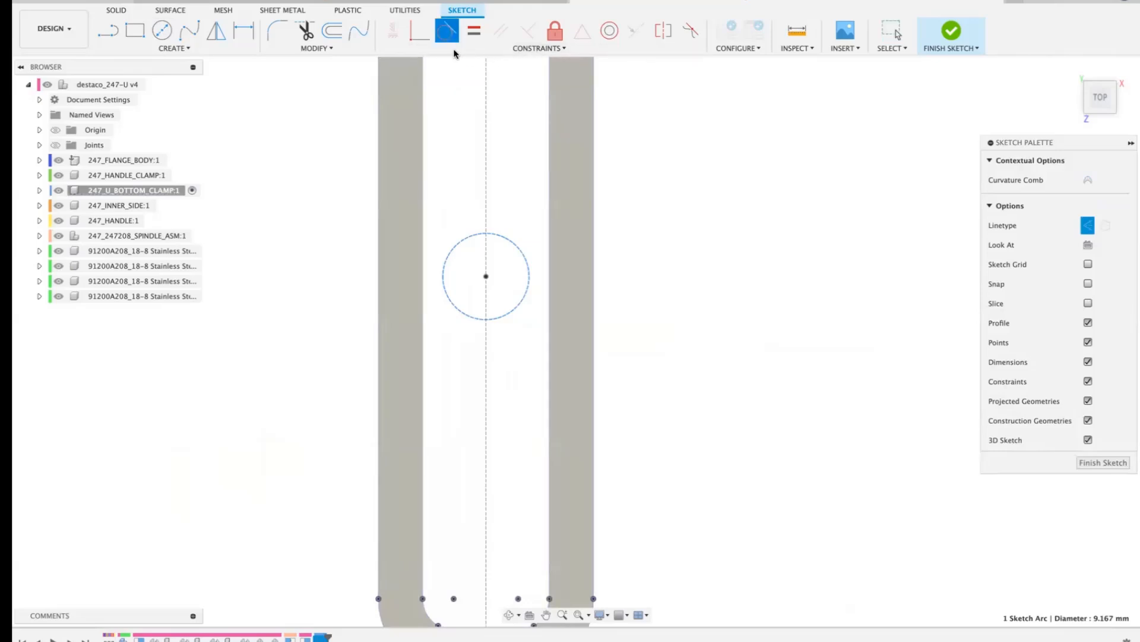
click(518, 244)
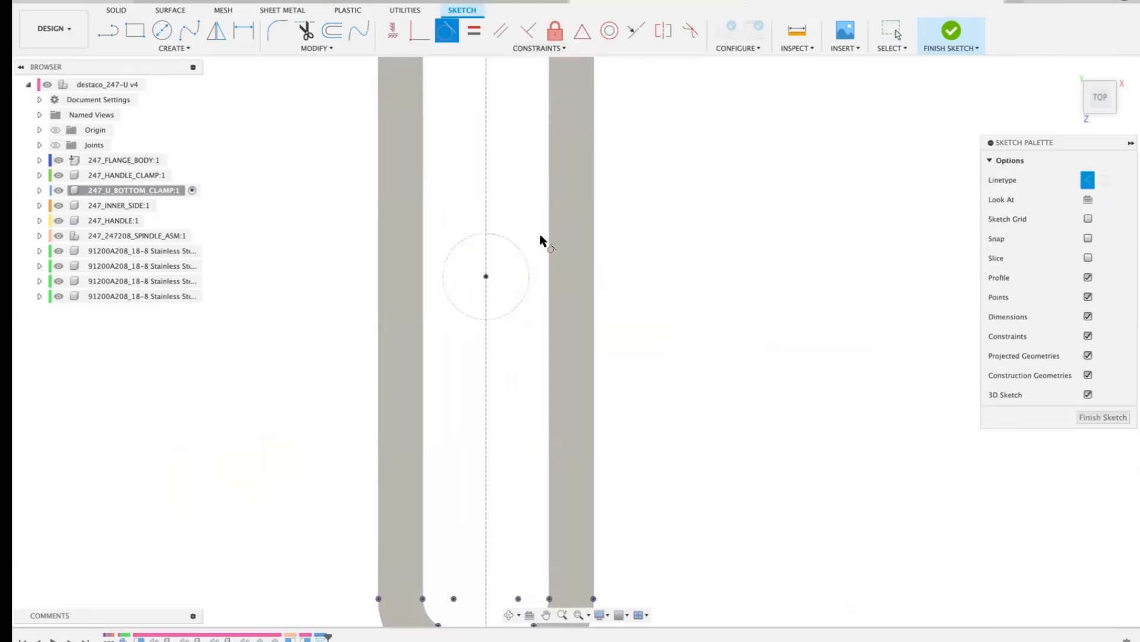
click(548, 234)
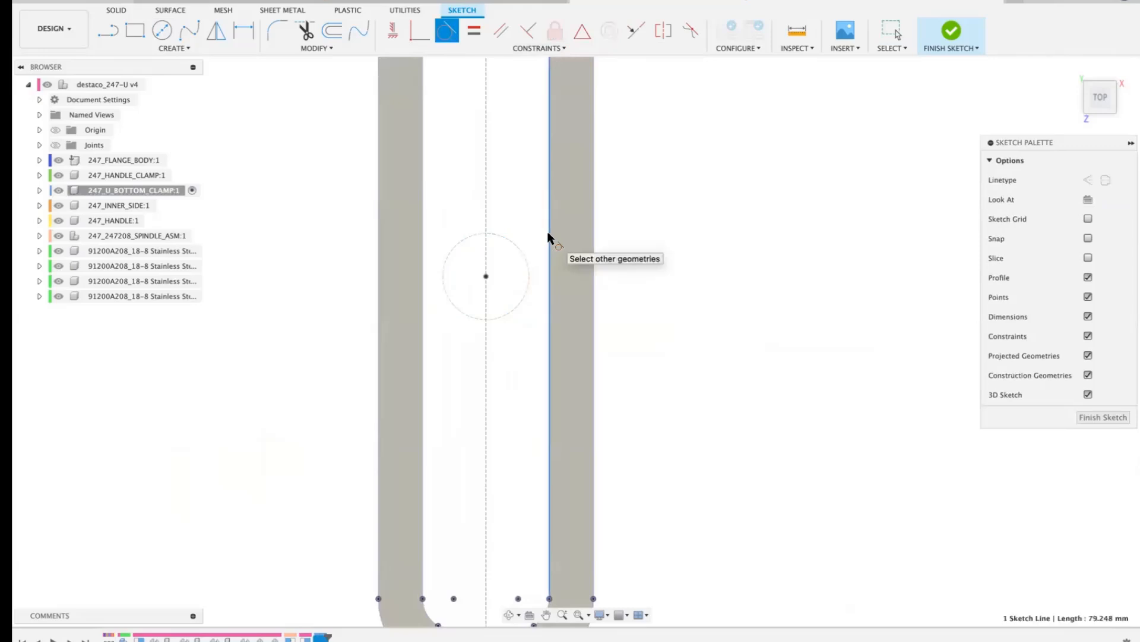
click(526, 262)
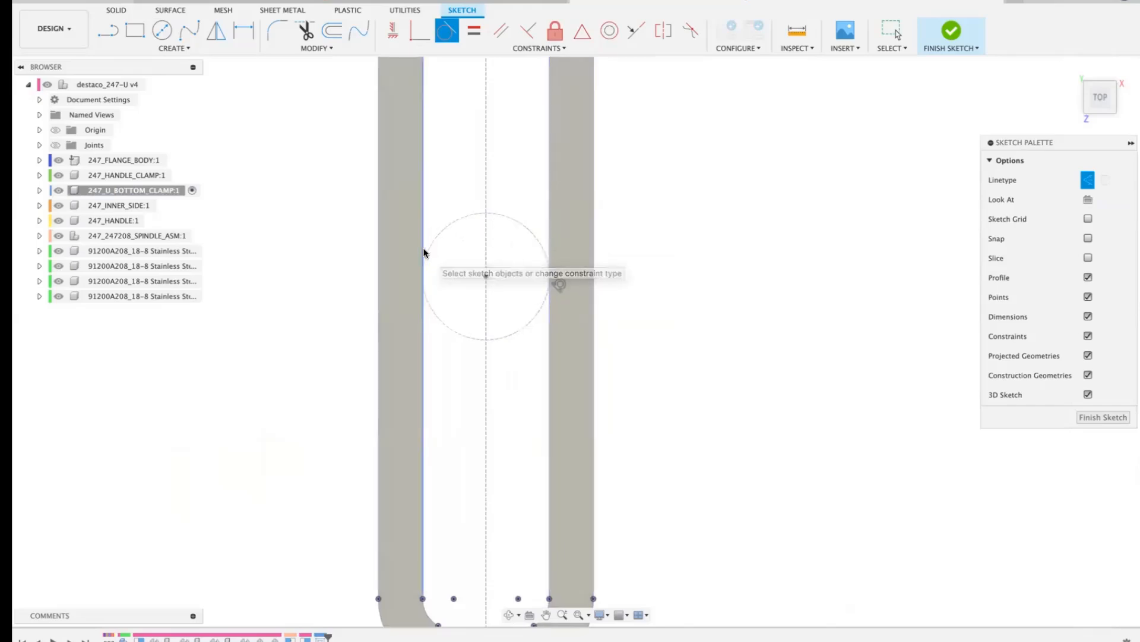
Step: Make the circle tangent to the angled inner edge of the opposite prong's bent tip, and finish the sketch
scroll(478, 268, down, 5)
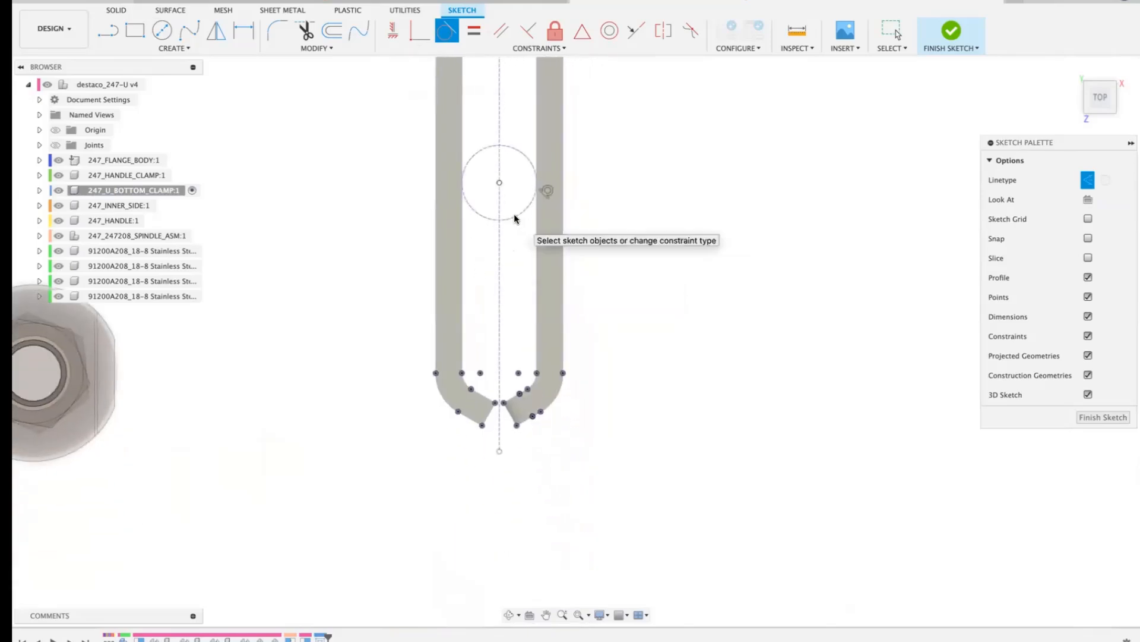
click(514, 215)
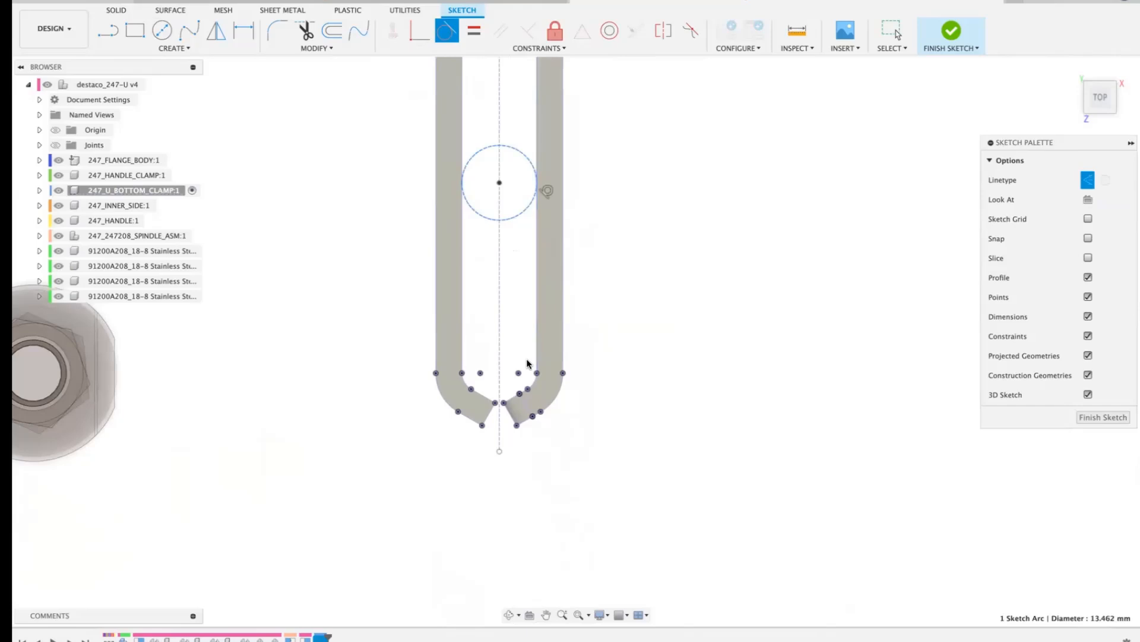
click(486, 399)
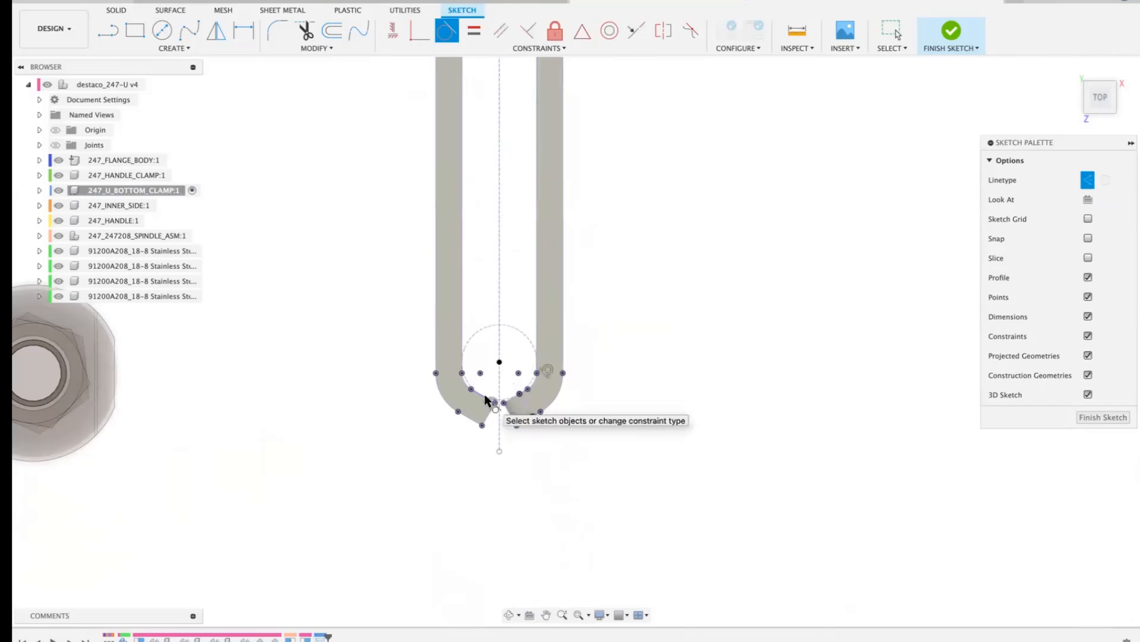
scroll(686, 359, up, 5)
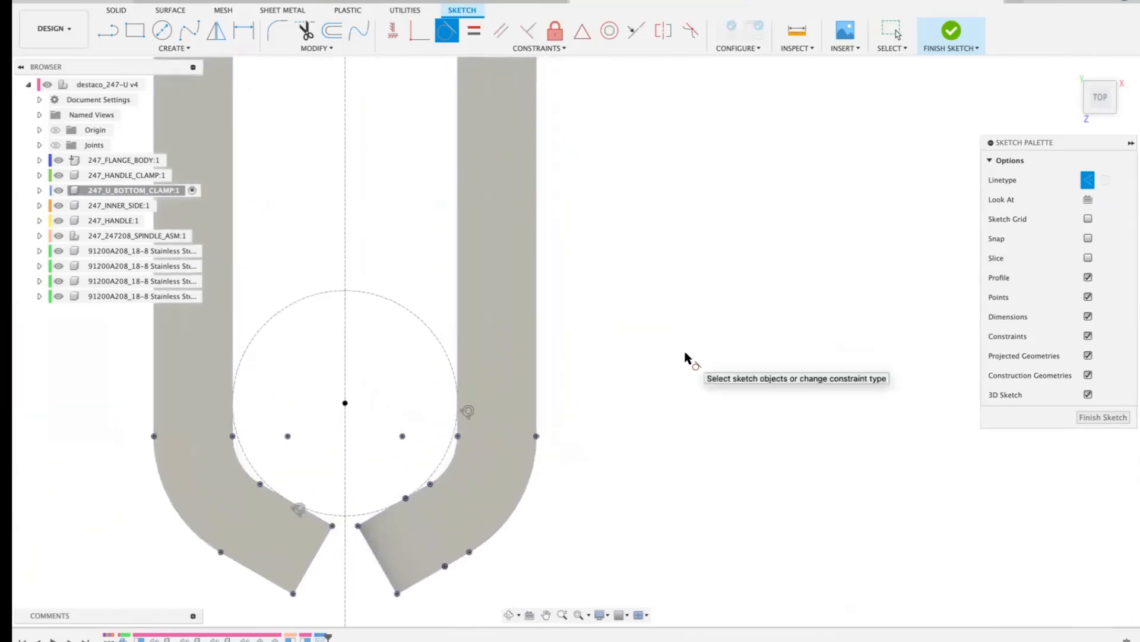
scroll(686, 360, left, 5)
scroll(686, 359, down, 3)
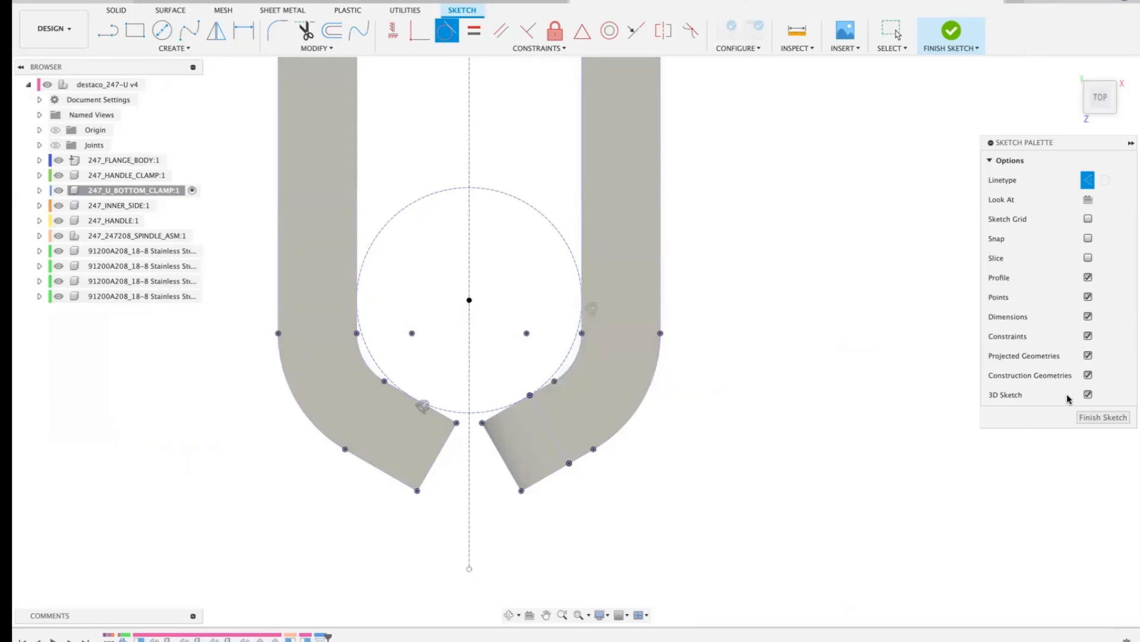
click(1100, 419)
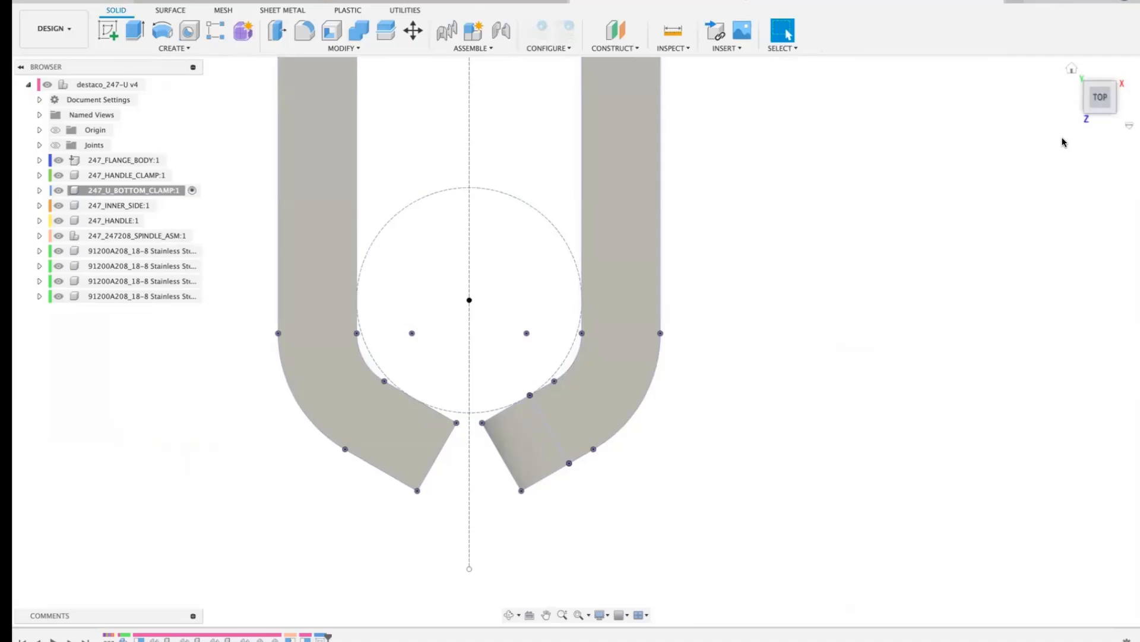
Step: Create a joint origin on the forked clamp arm at the construction circle's centre, with zero angle and offsets
click(1071, 69)
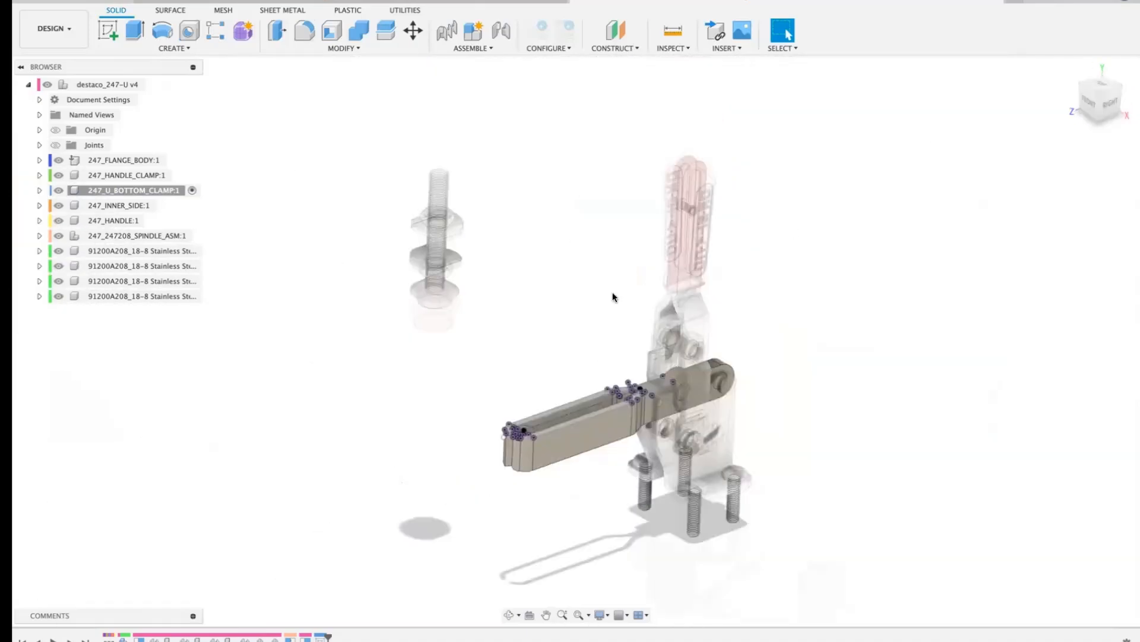
scroll(332, 381, up, 10)
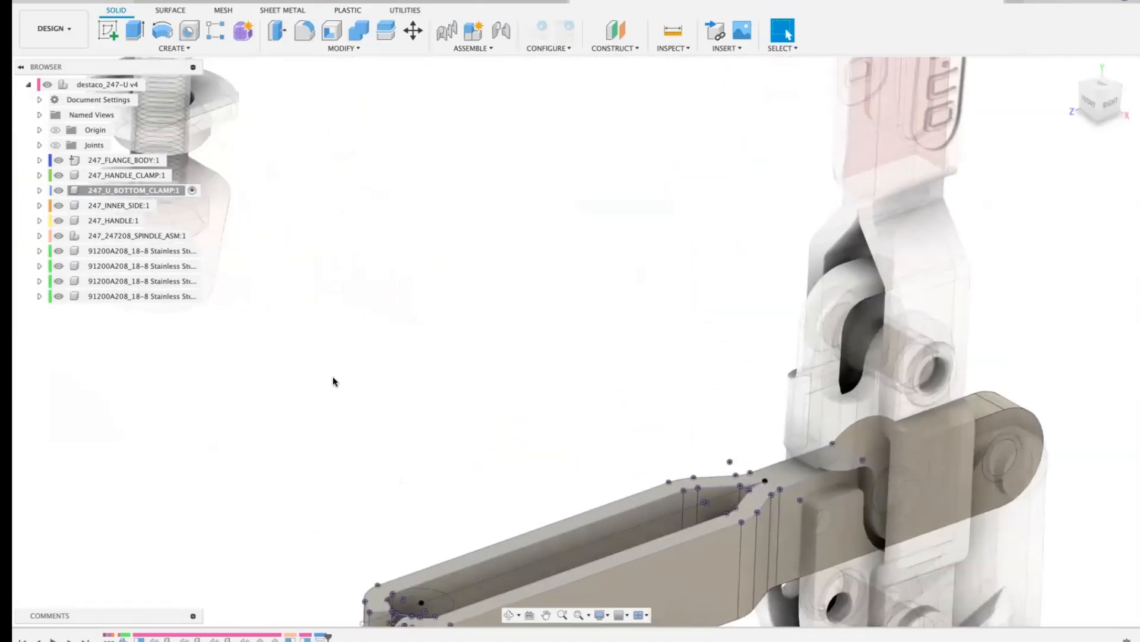
scroll(333, 377, down, 3)
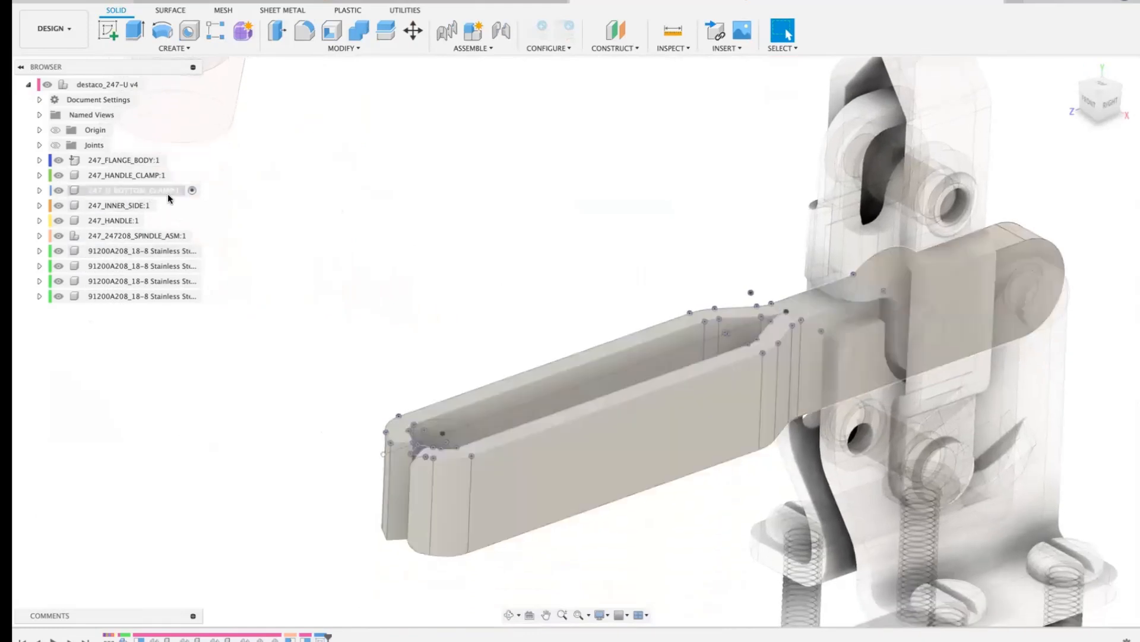
click(168, 193)
click(491, 47)
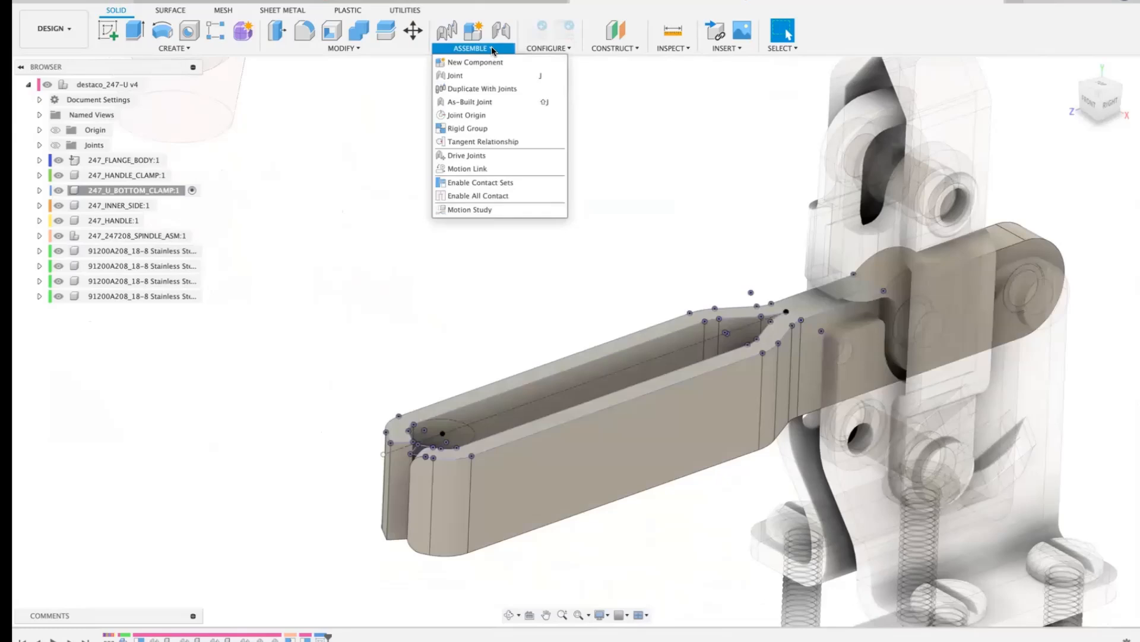
click(472, 115)
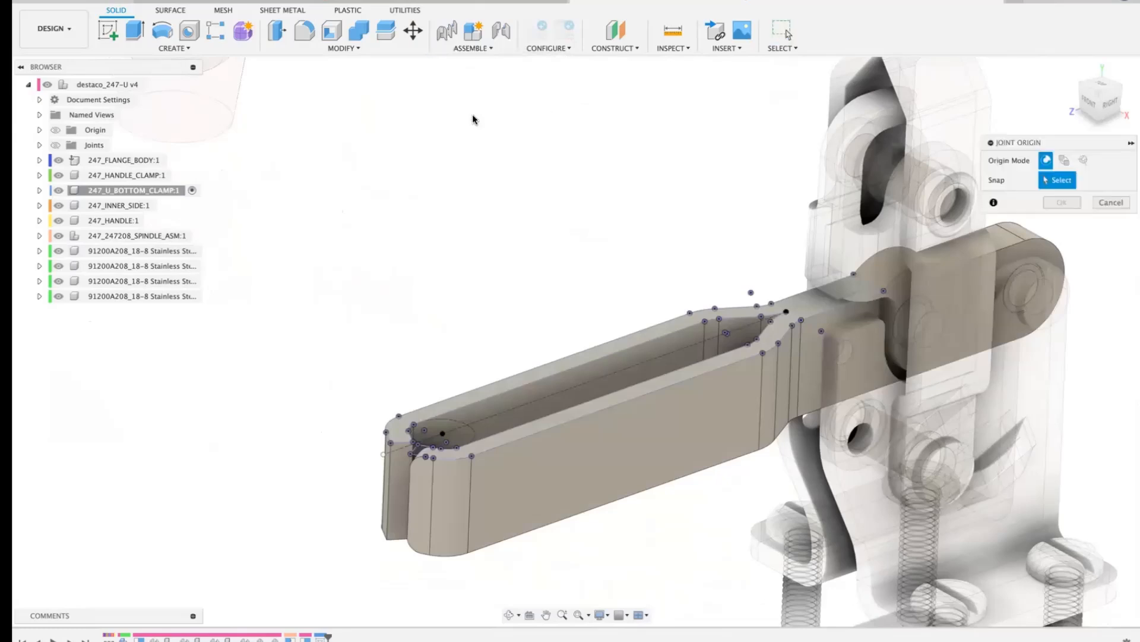
click(442, 437)
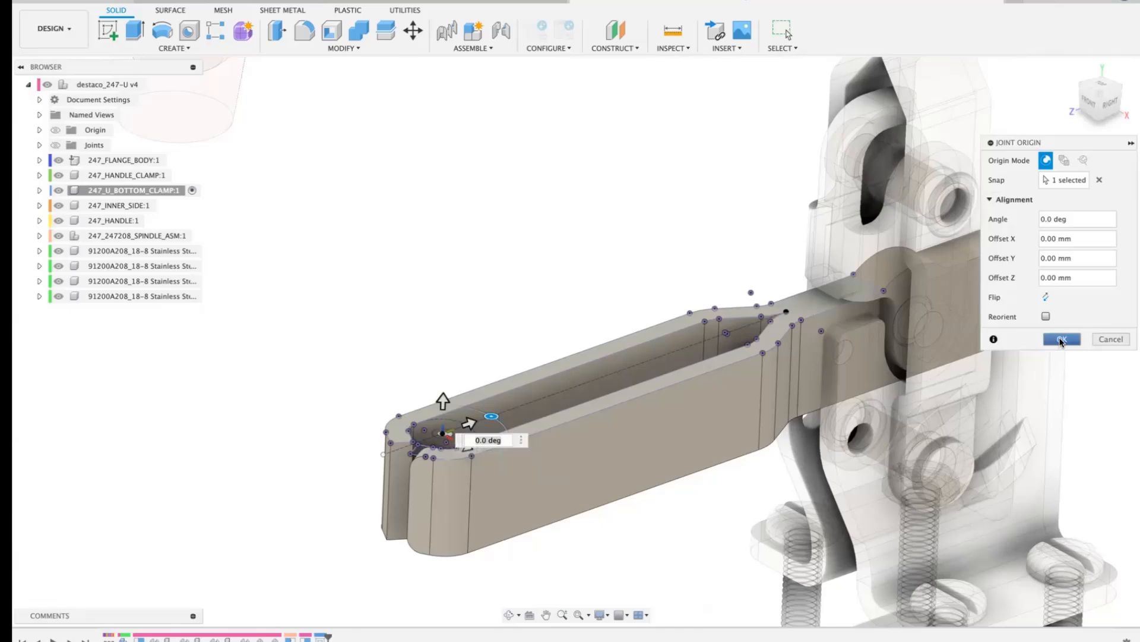
click(1061, 339)
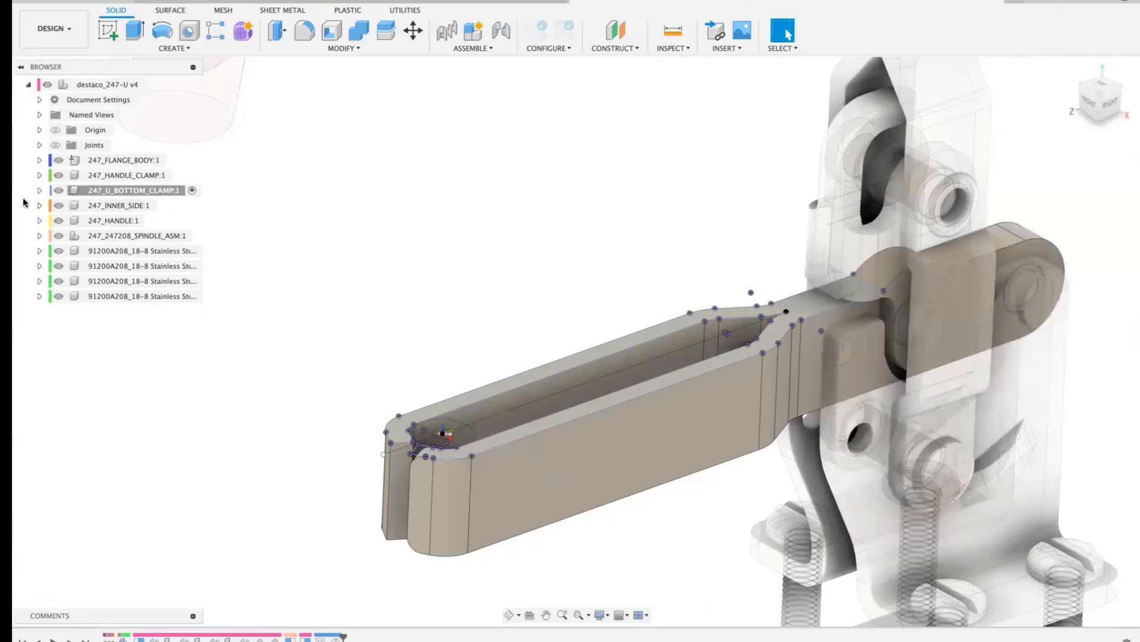
Step: Hide the 247_U_BOTTOM_CLAMP component's sketches and reactivate the top-level assembly
click(39, 190)
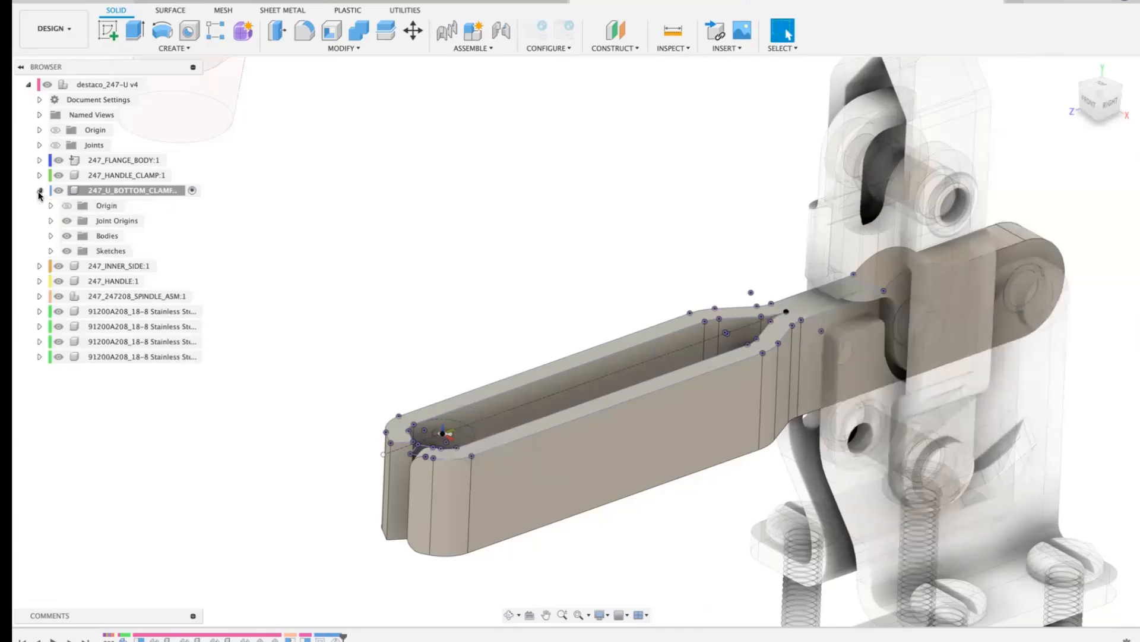
click(66, 252)
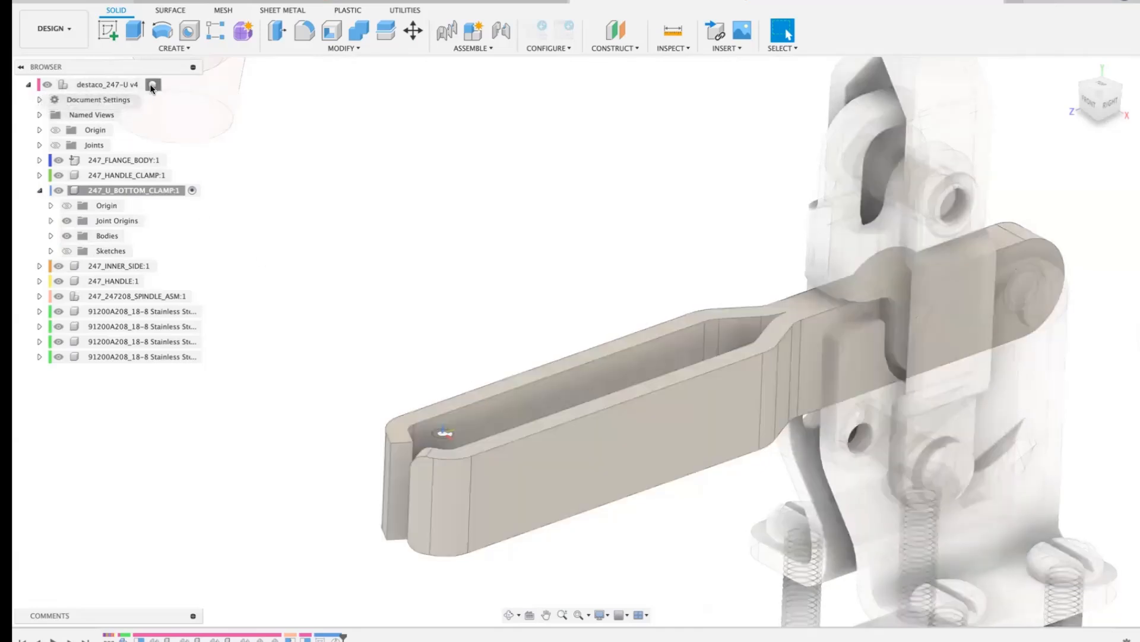
click(152, 84)
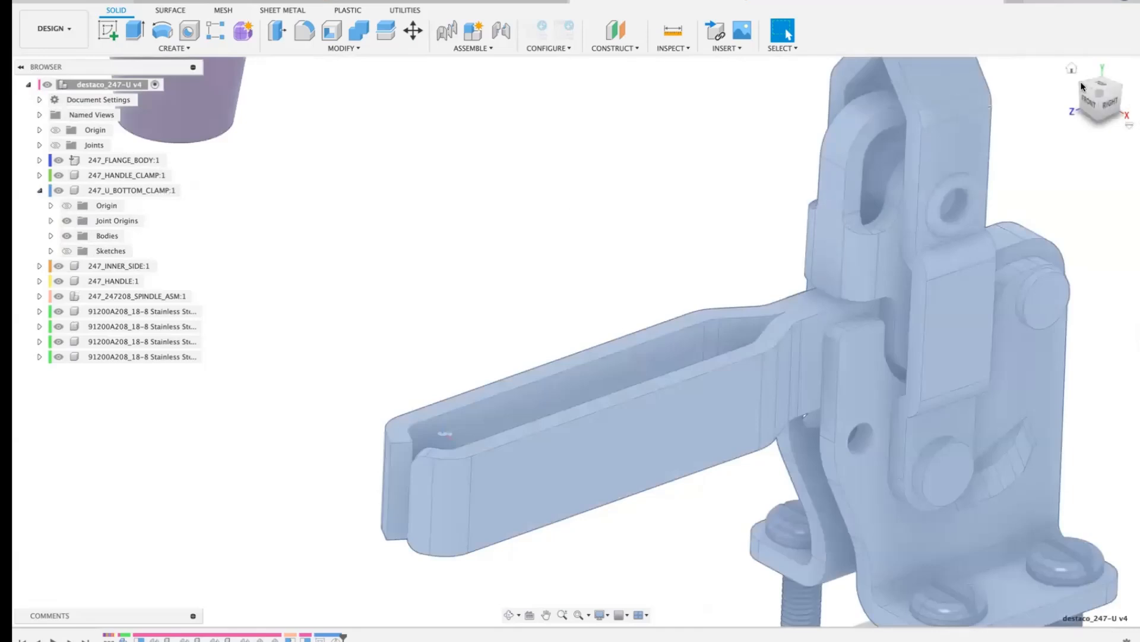
click(1072, 70)
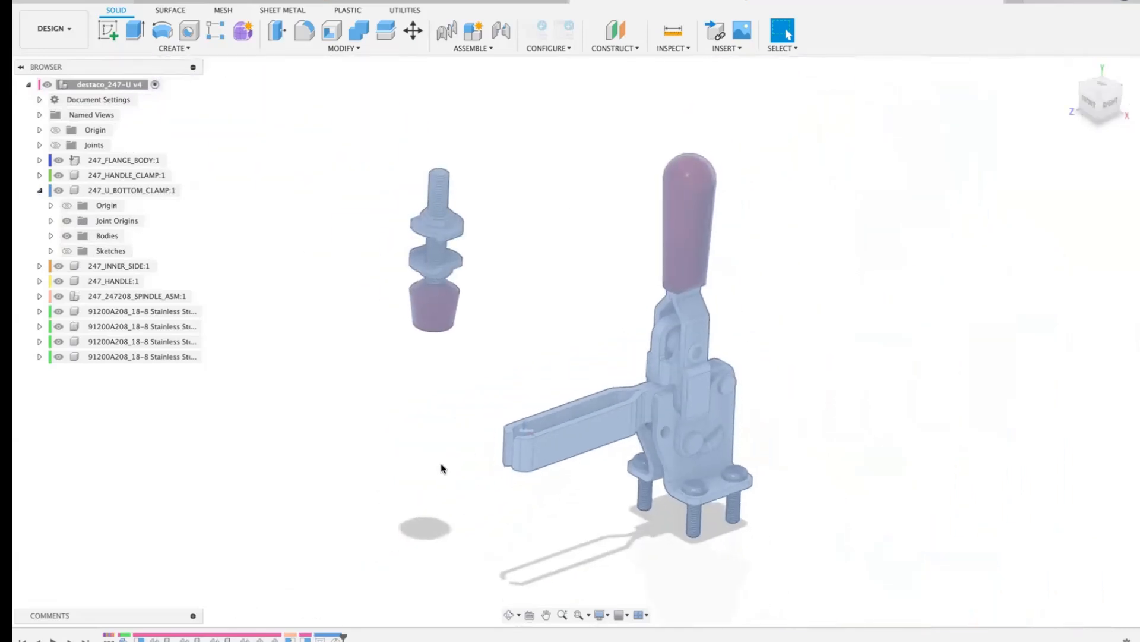
click(441, 462)
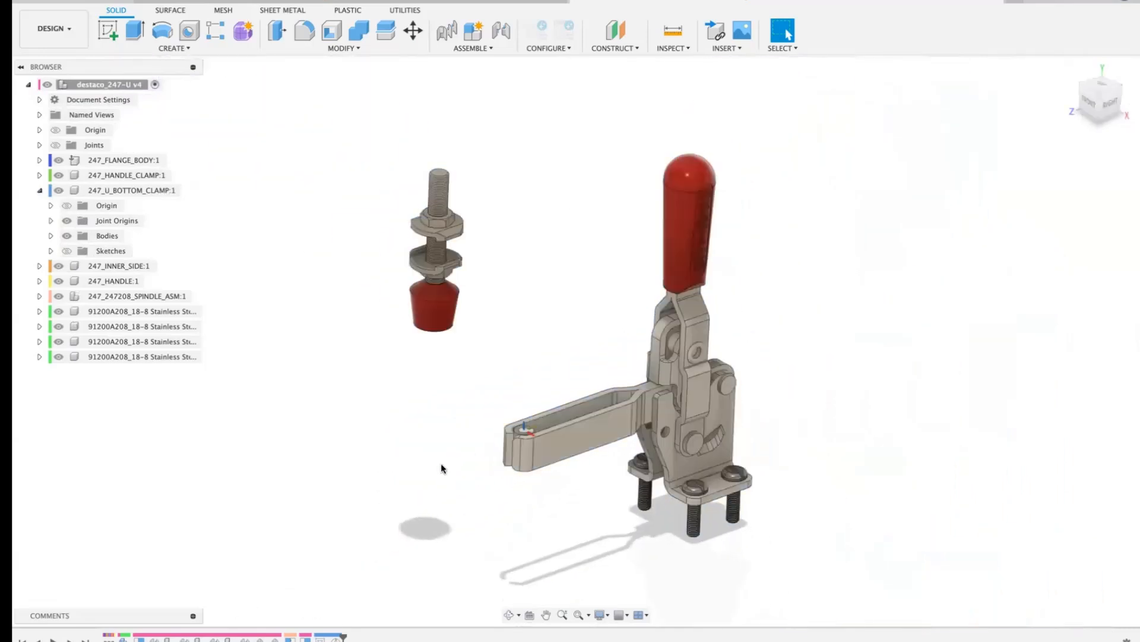
Step: Start a joint that snaps the hole centre on the upper flanged washer's underside to the joint origin at the clamp arm's tip
click(489, 48)
click(459, 77)
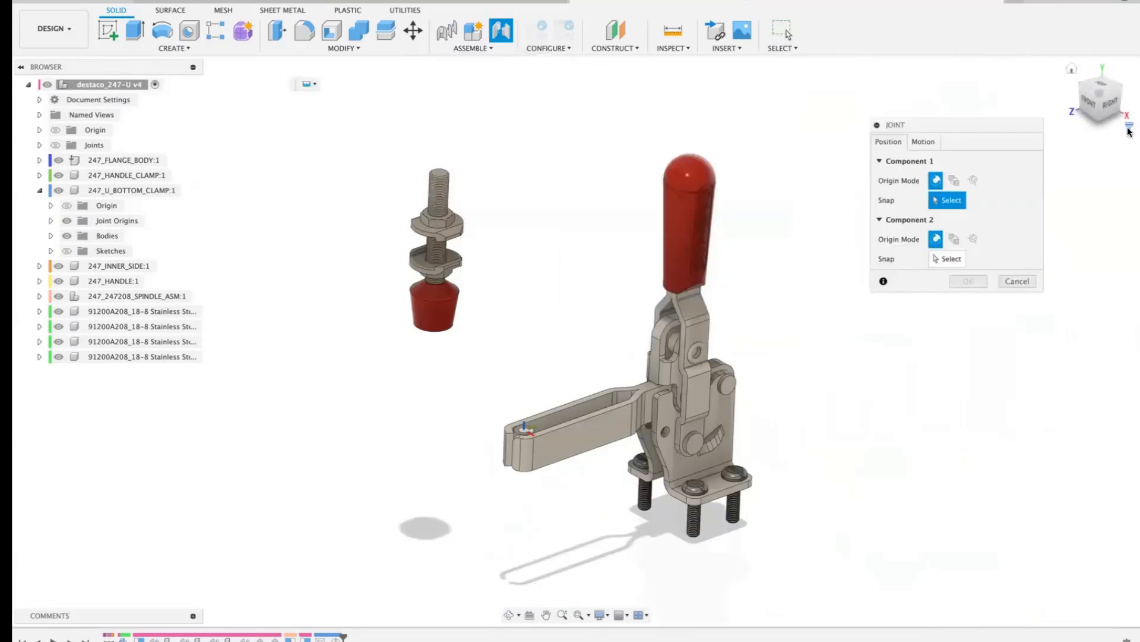
shift+middle_drag(575, 341, 581, 153)
scroll(581, 153, up, 3)
scroll(580, 154, up, 3)
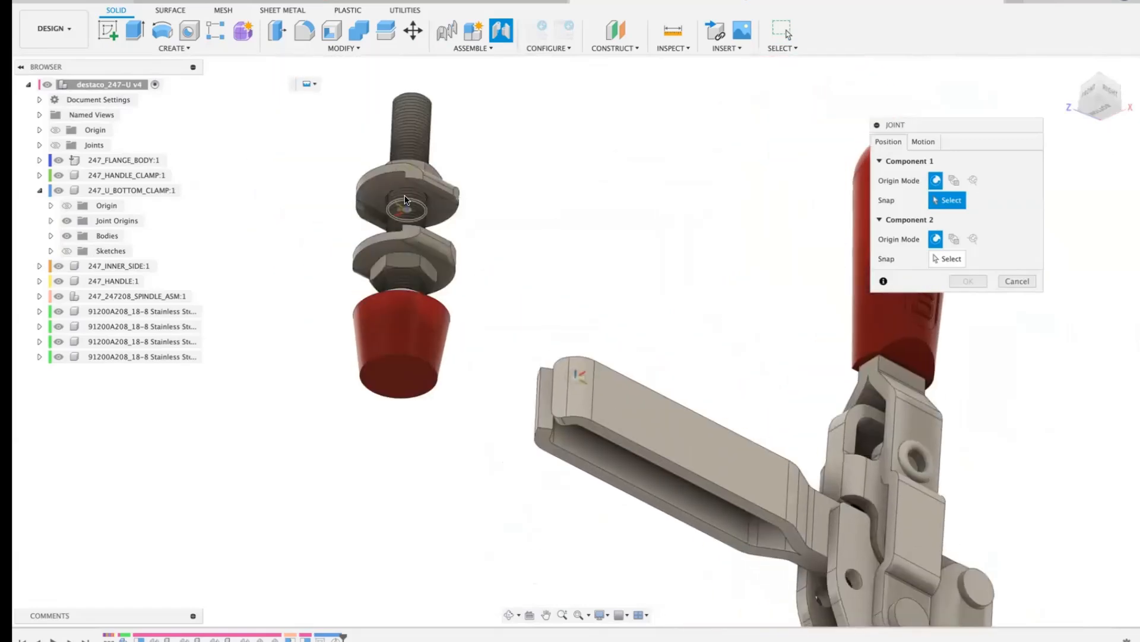
click(403, 192)
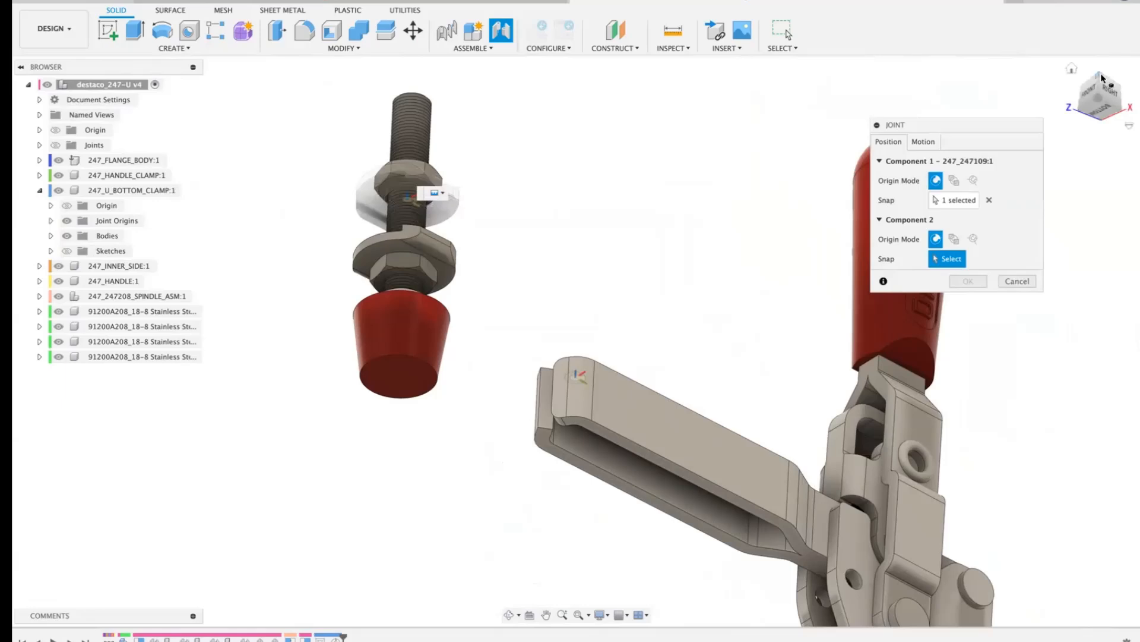
click(1072, 70)
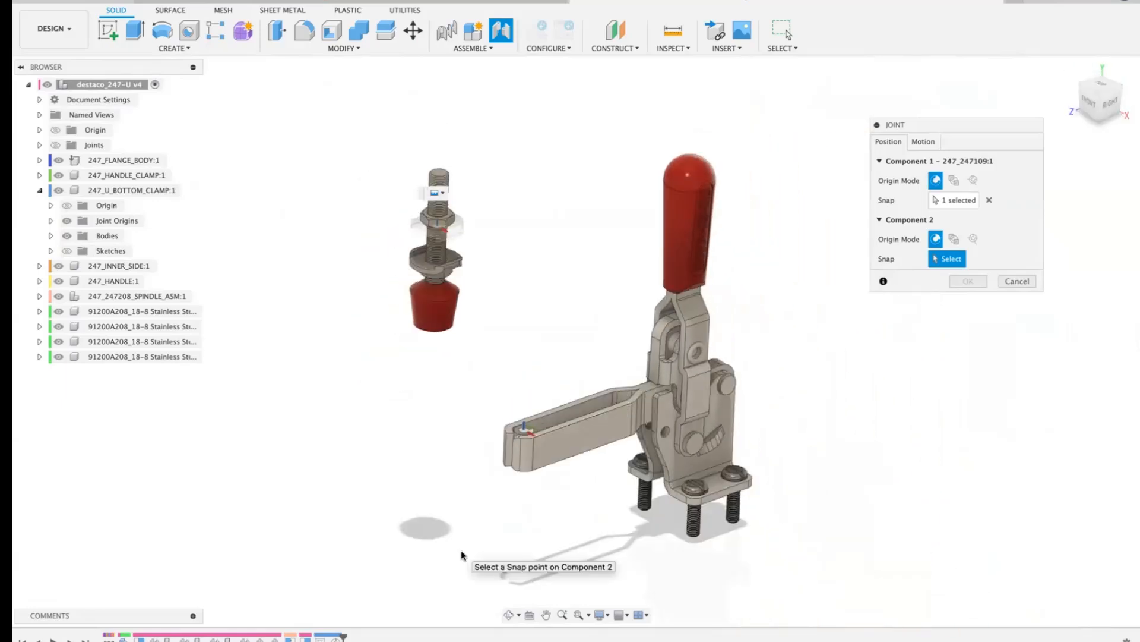
scroll(461, 549, up, 3)
scroll(461, 549, up, 5)
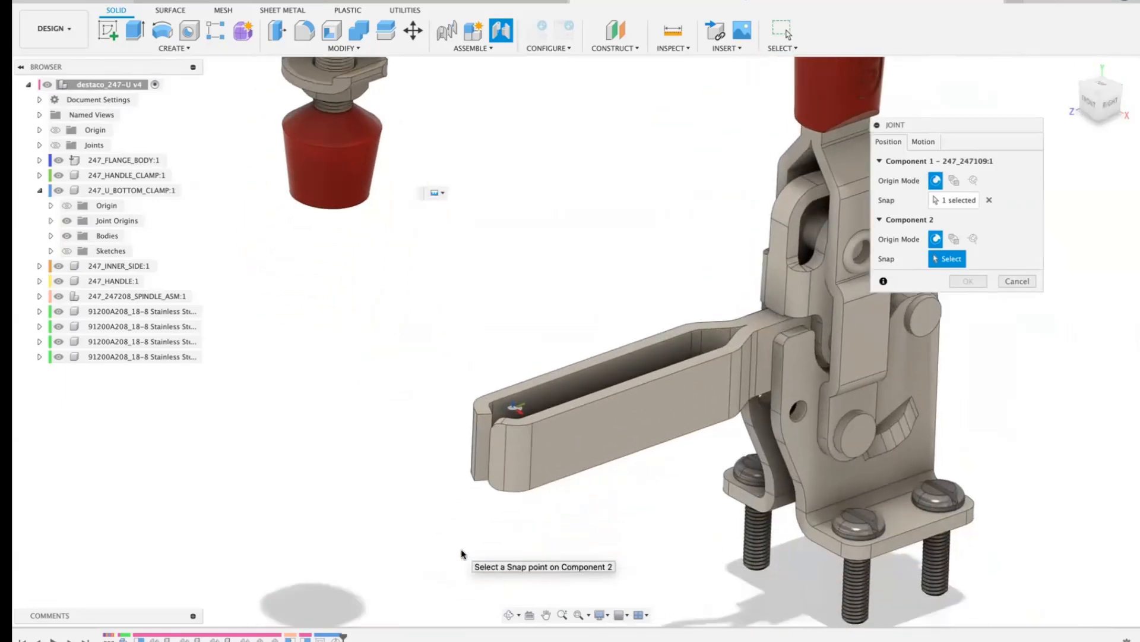
scroll(461, 554, up, 1)
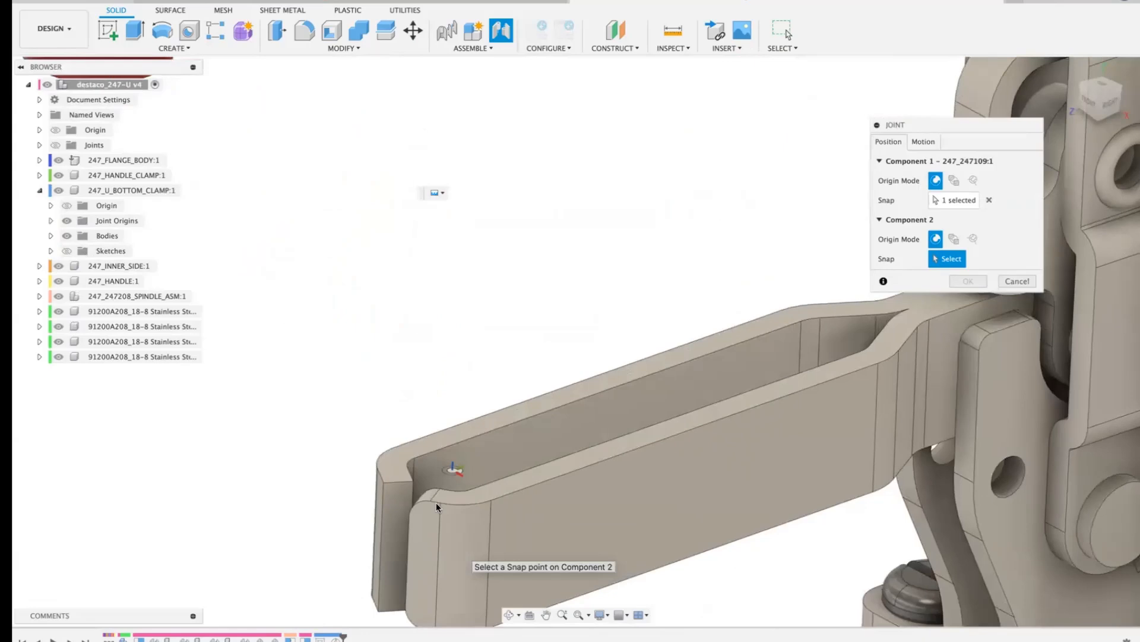
click(454, 471)
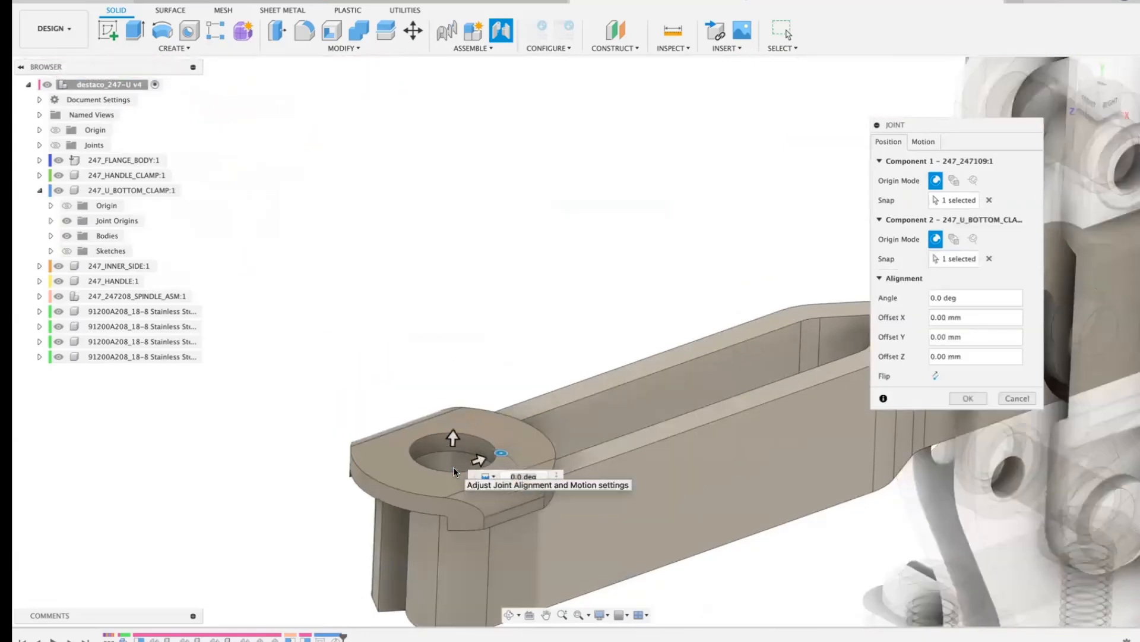
Step: Set the washer joint's motion to Slider, sliding along the Y axis of the clamp arm
click(925, 142)
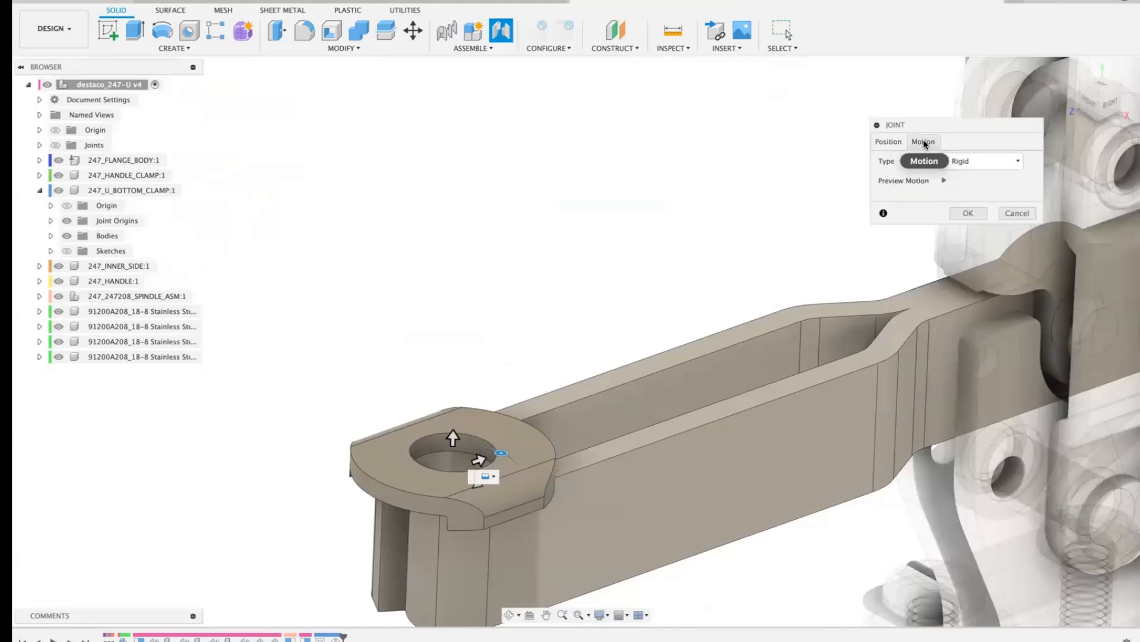
click(1019, 162)
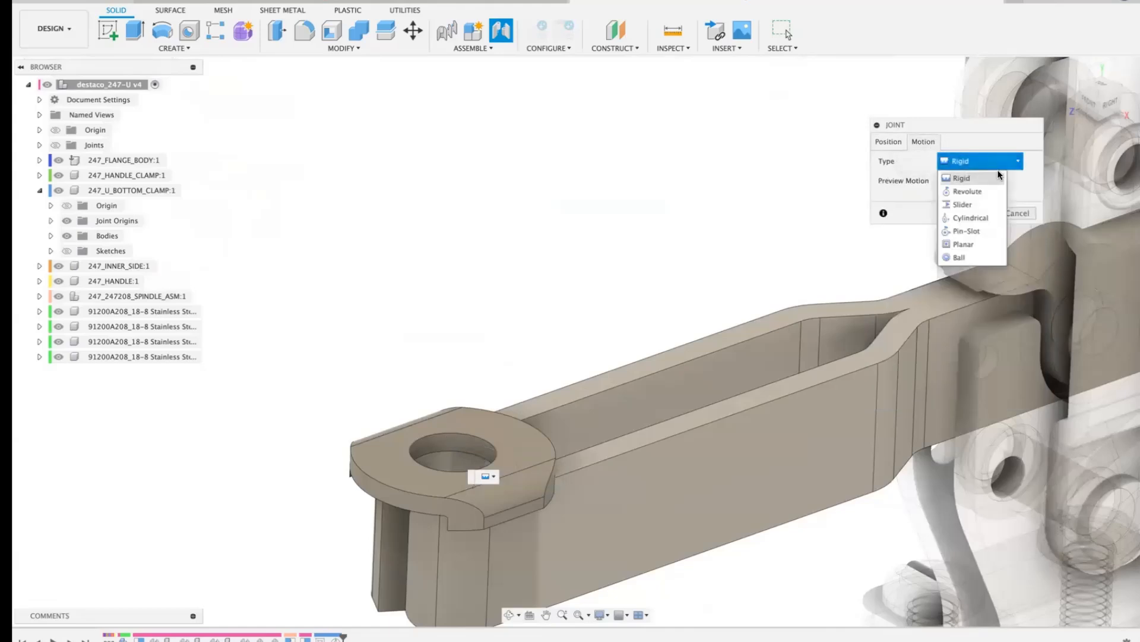
click(974, 205)
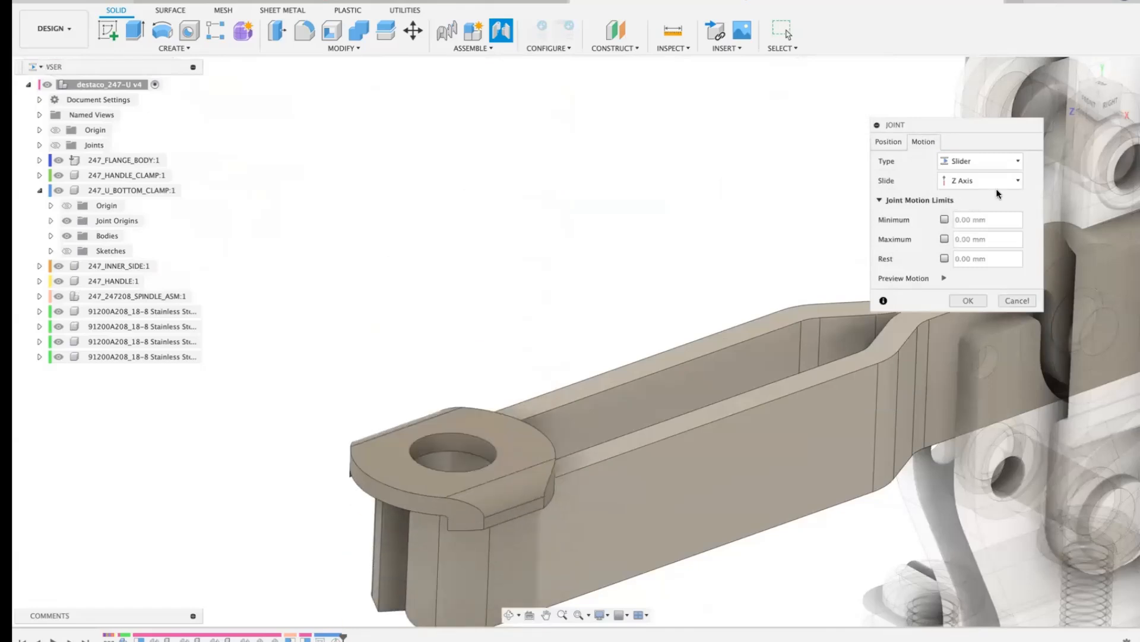
click(1019, 182)
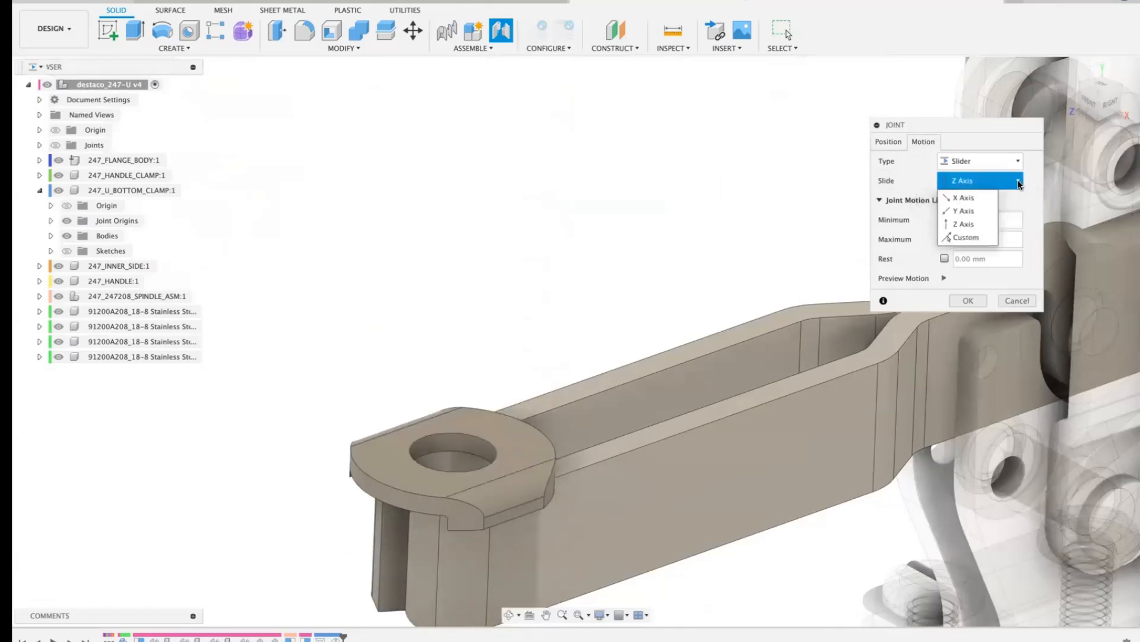
click(967, 210)
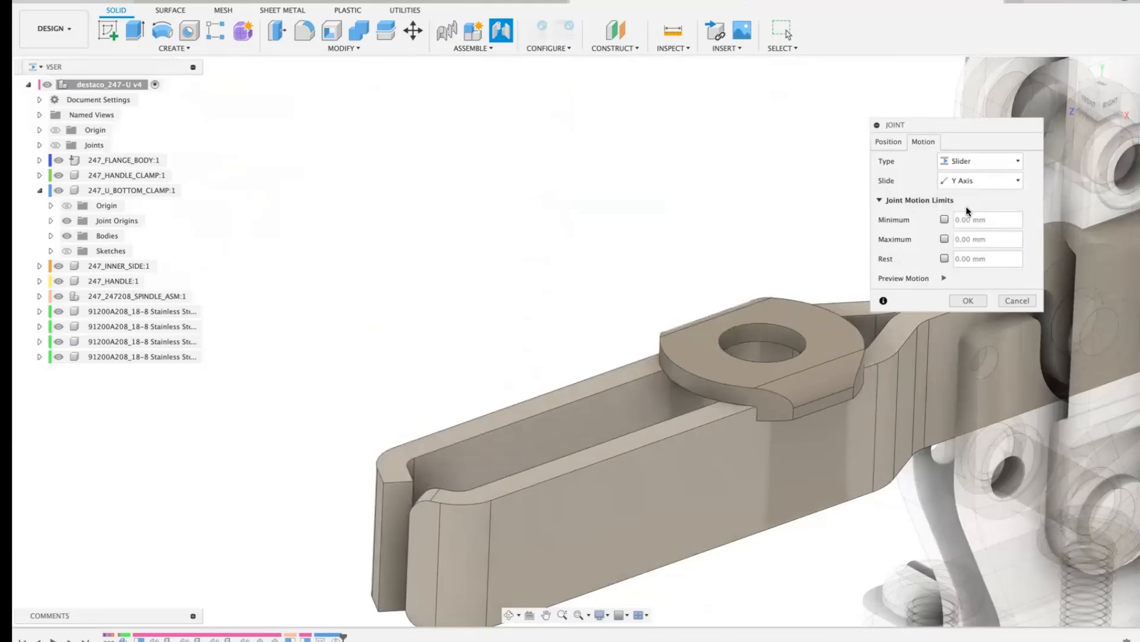
Step: Enable the slider's travel limits, entering a 10 mm minimum and a 60 mm maximum, and finish the joint
click(942, 220)
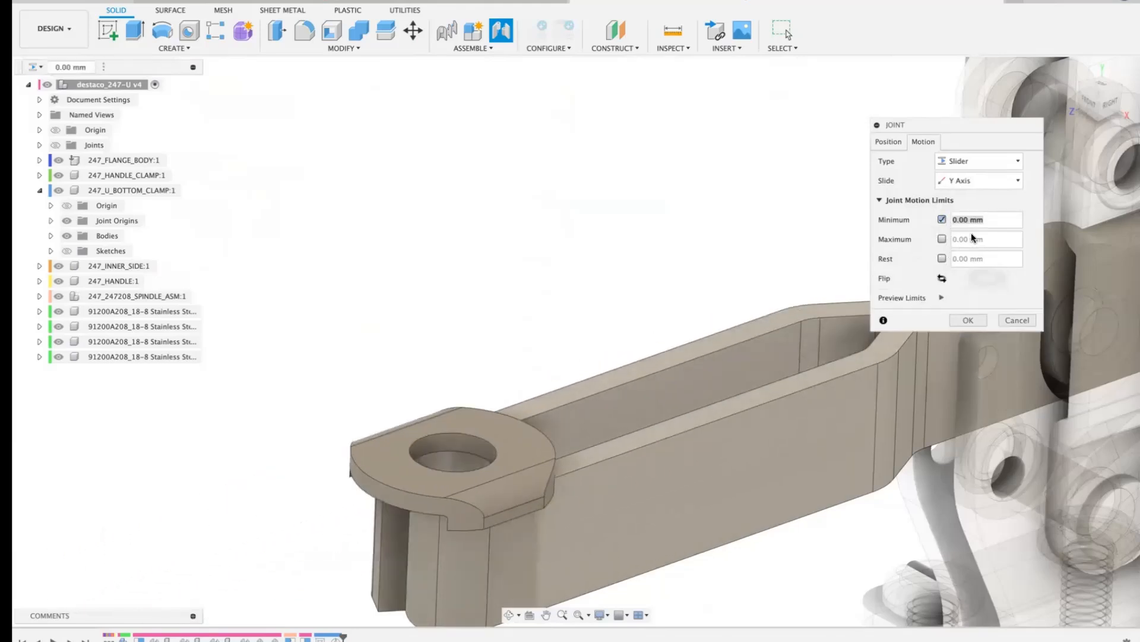
text(10)
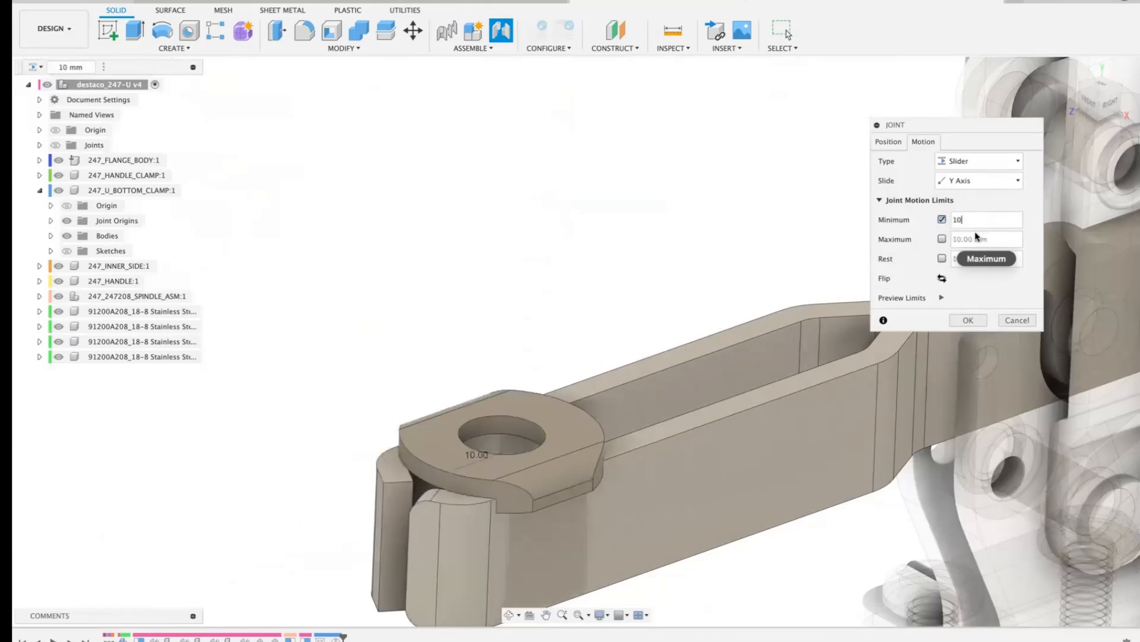
click(942, 239)
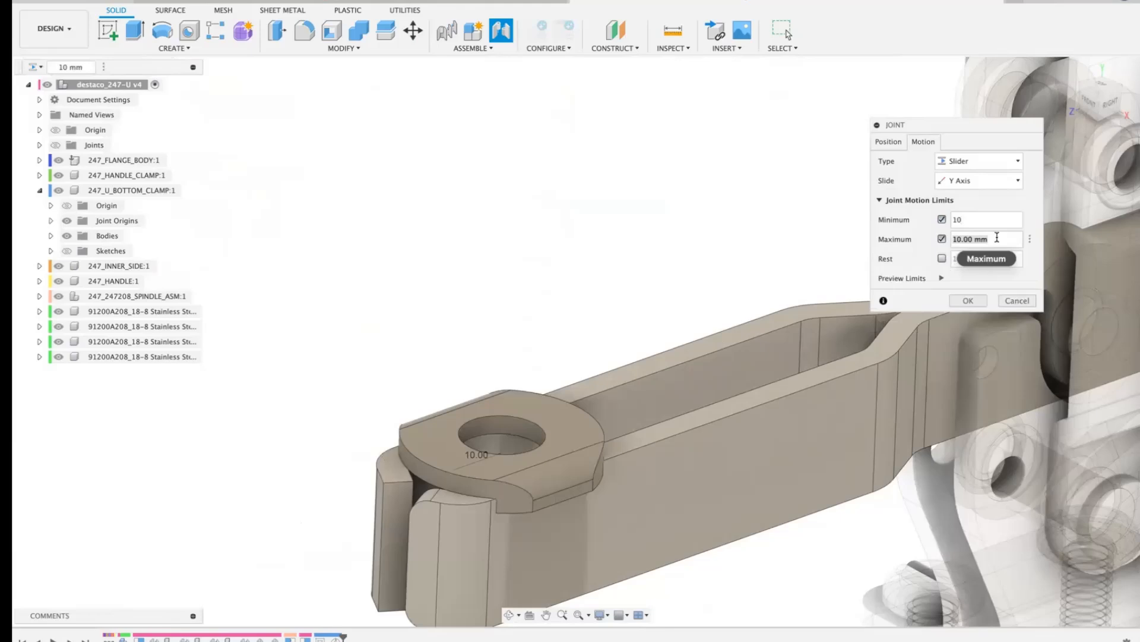
text(60)
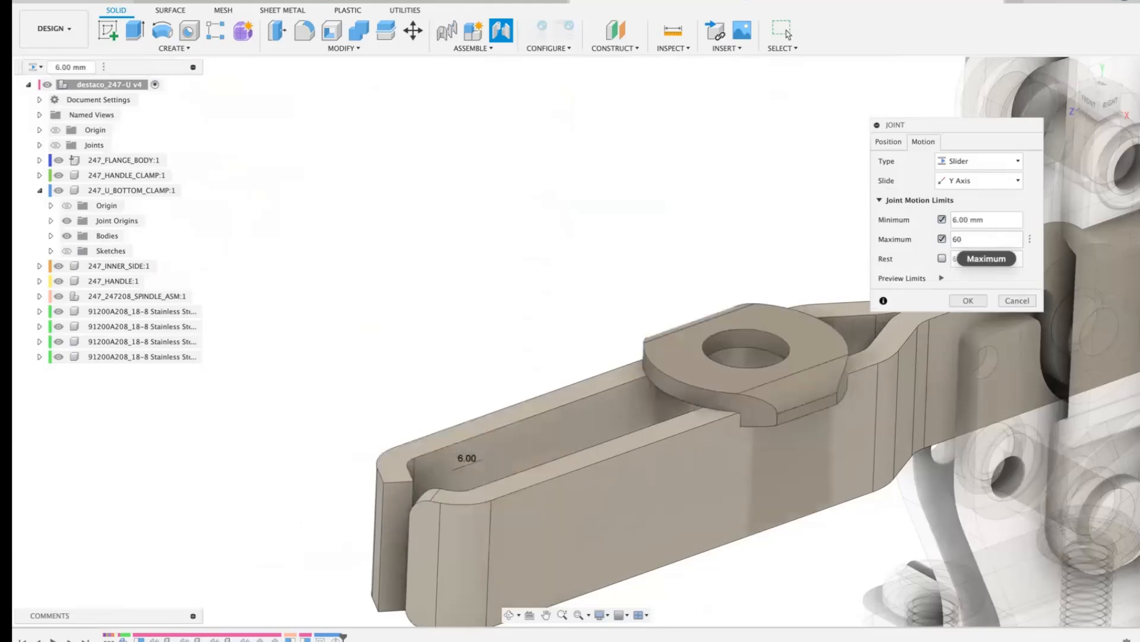
click(968, 300)
Step: Pull the forked clamp arm with its attached spindle out of the flange body, clear of the handle linkage
scroll(691, 369, down, 6)
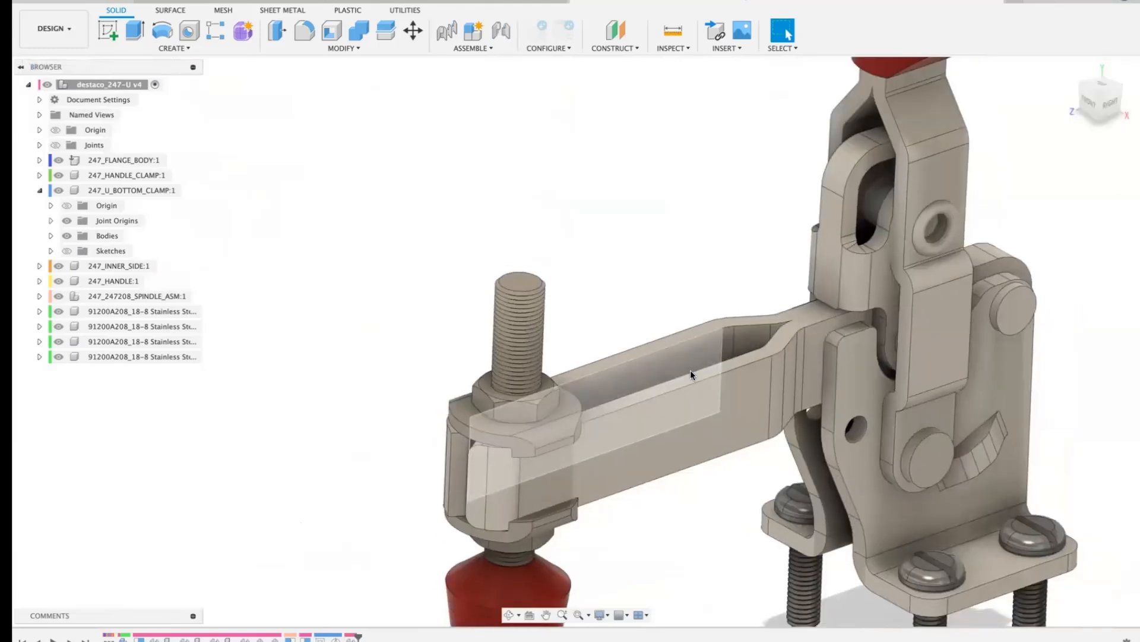
middle_drag(690, 370, 658, 317)
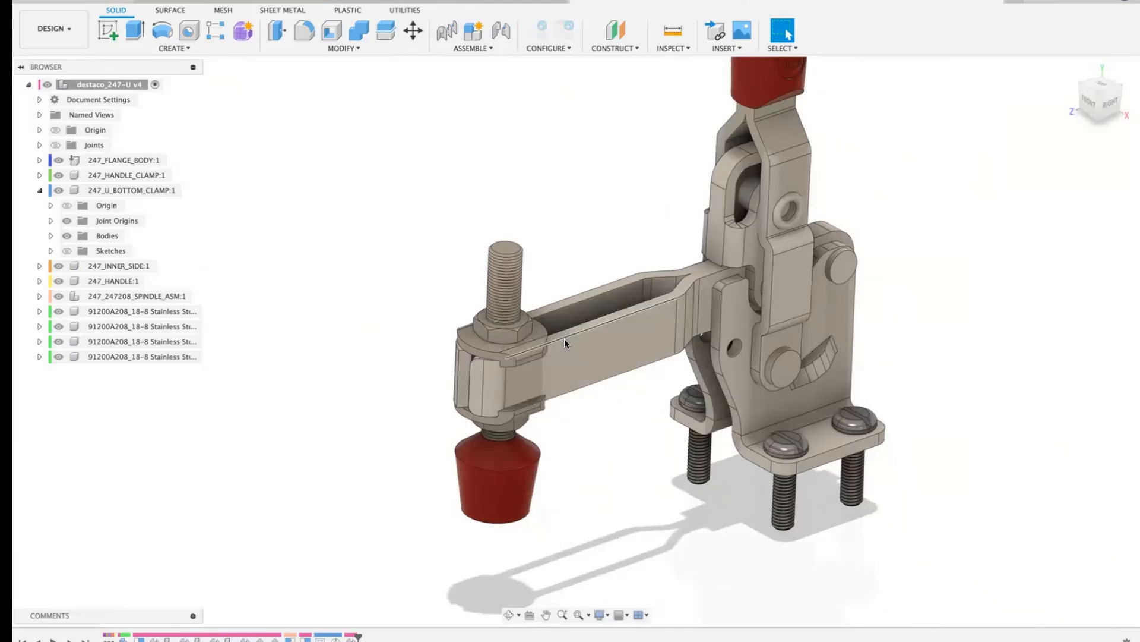
drag(565, 337, 383, 373)
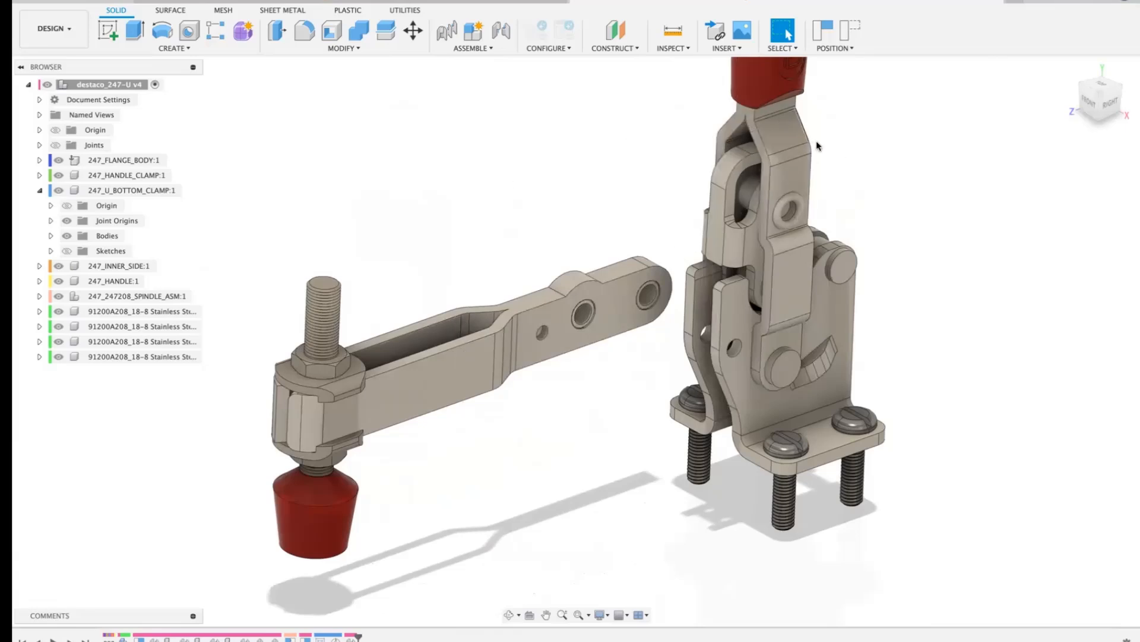
scroll(856, 196, down, 3)
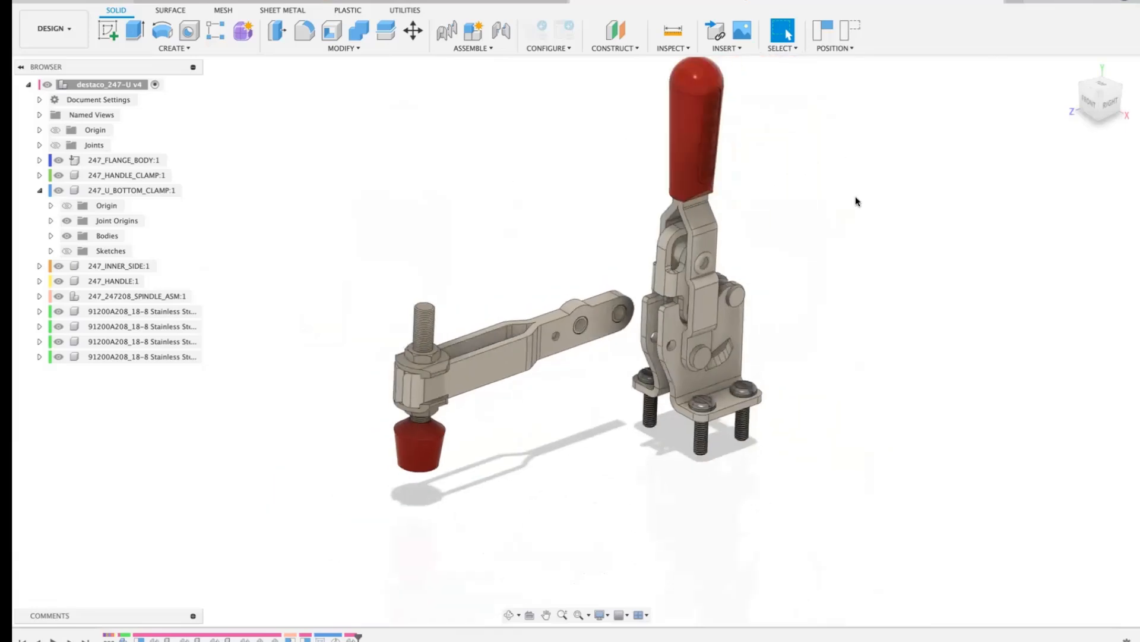